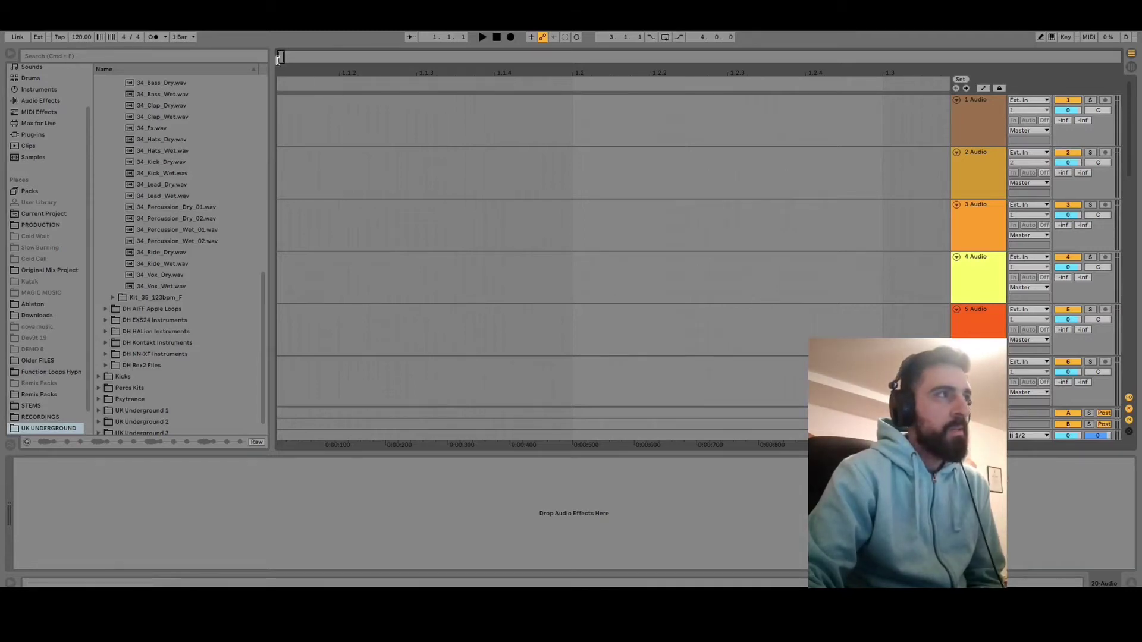
Place 34_Bass_Dry.wav at bar 1 of the first audio track and duplicate the clip to fill bars 1 to 9.
left_click_drag(280, 56, 305, 56)
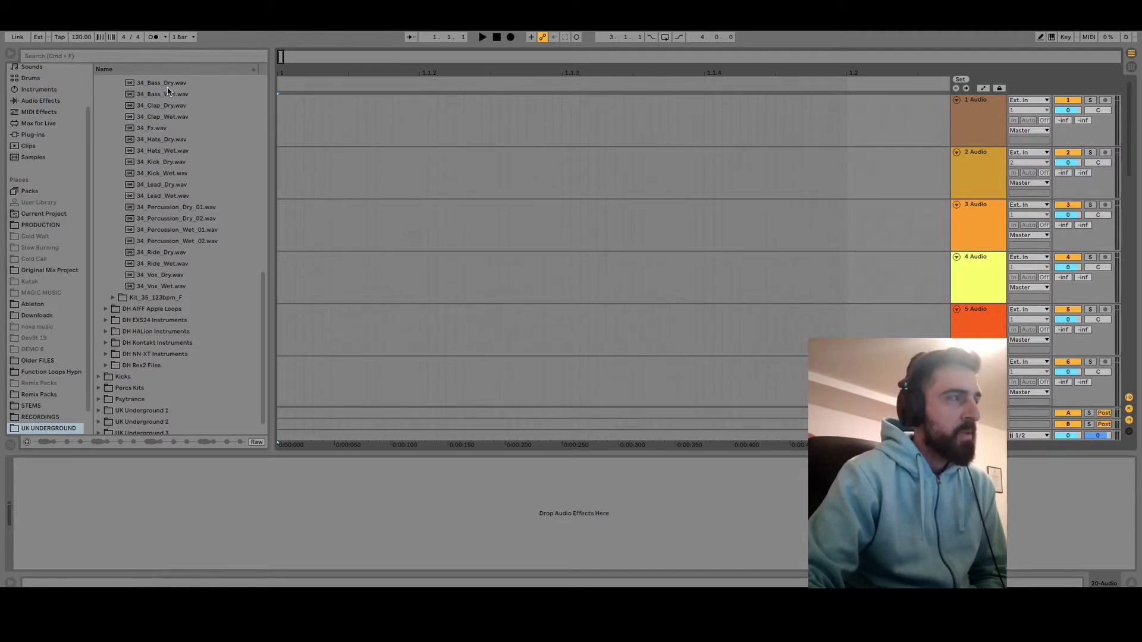
left_click_drag(132, 84, 280, 132)
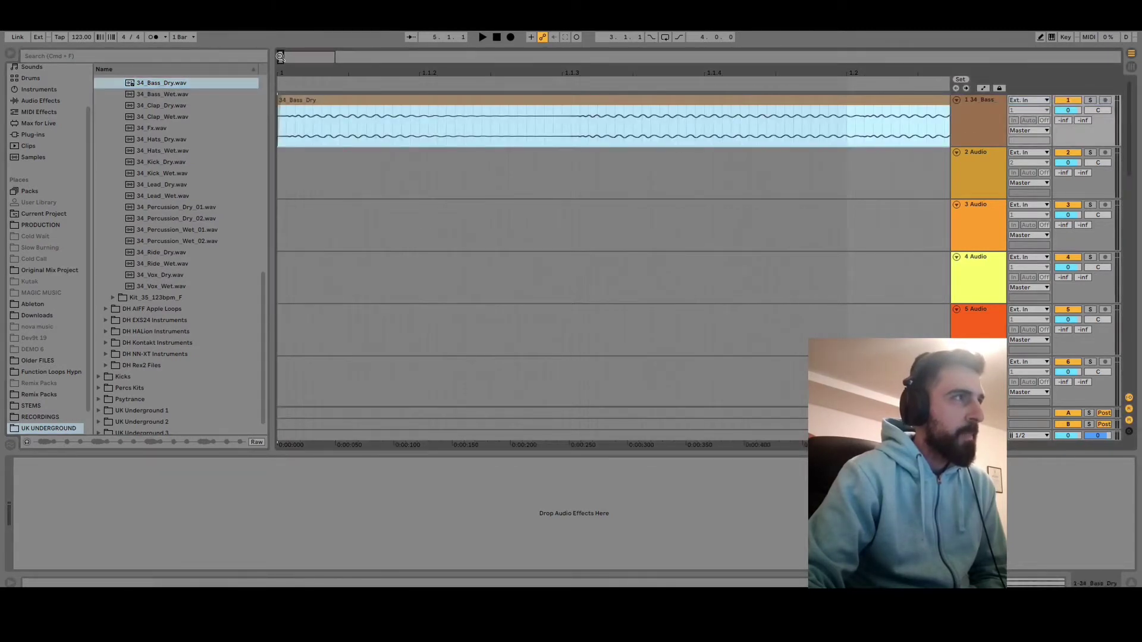
left_click_drag(280, 56, 280, 14)
right_click(372, 101)
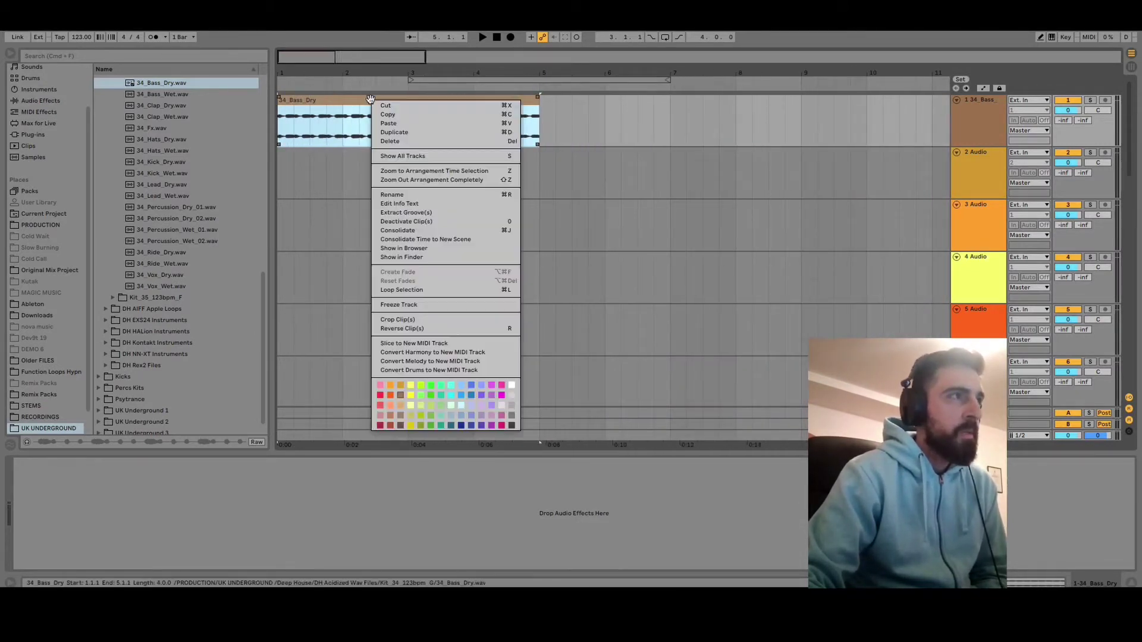
left_click(405, 134)
left_click(393, 102)
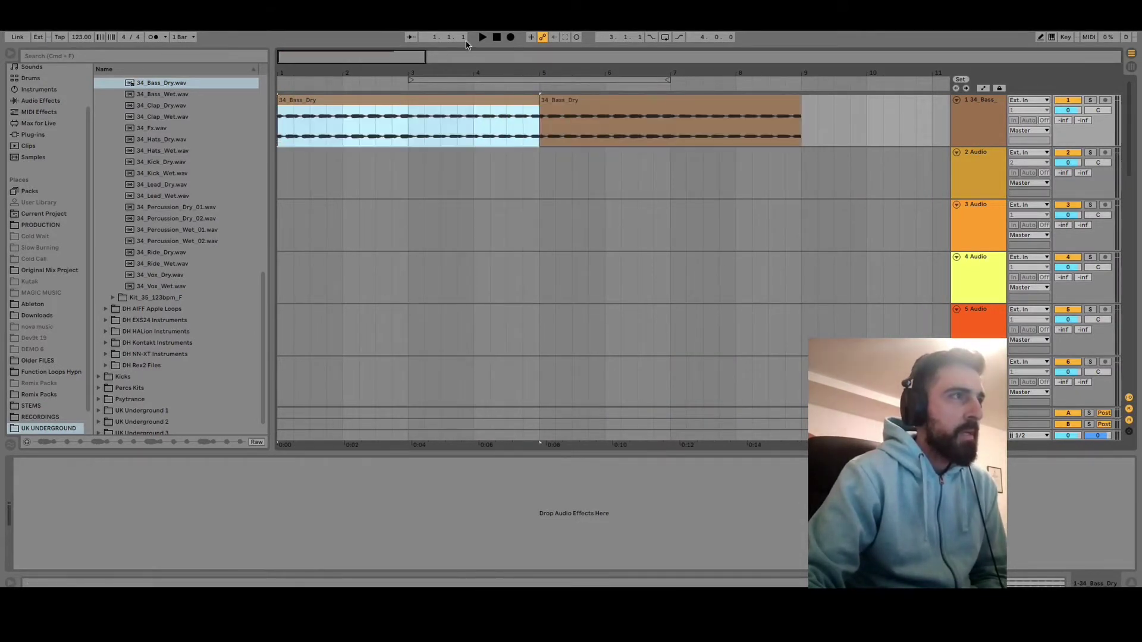
Set the arrangement loop to span both bass clips, from bar 1 to bar 9, and turn looping on.
left_click_drag(411, 80, 286, 84)
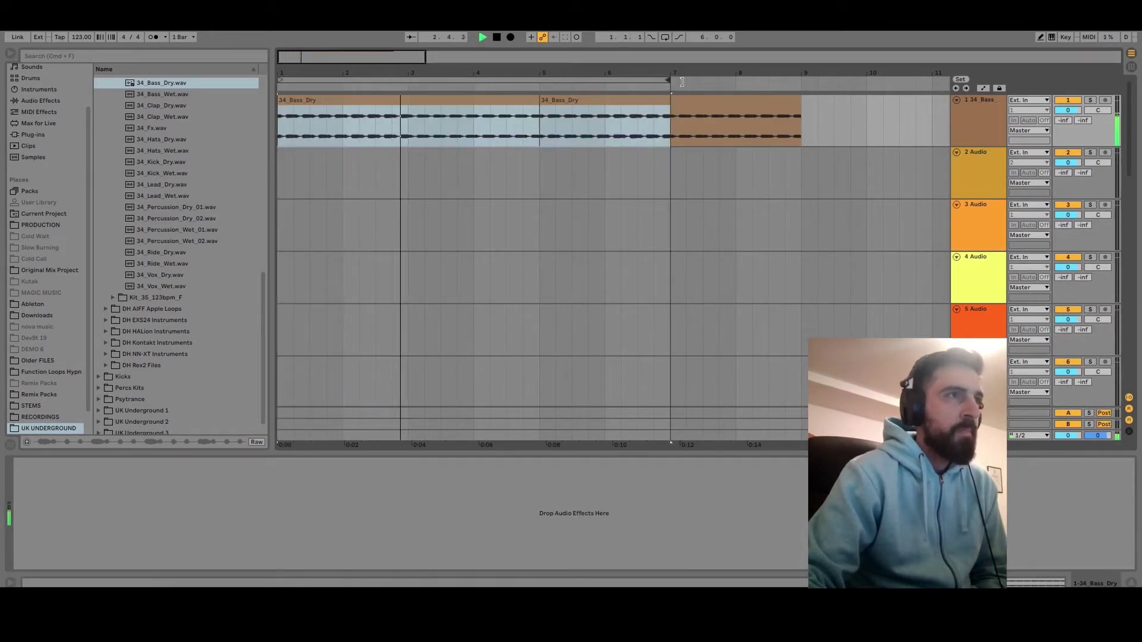
left_click_drag(671, 86, 800, 88)
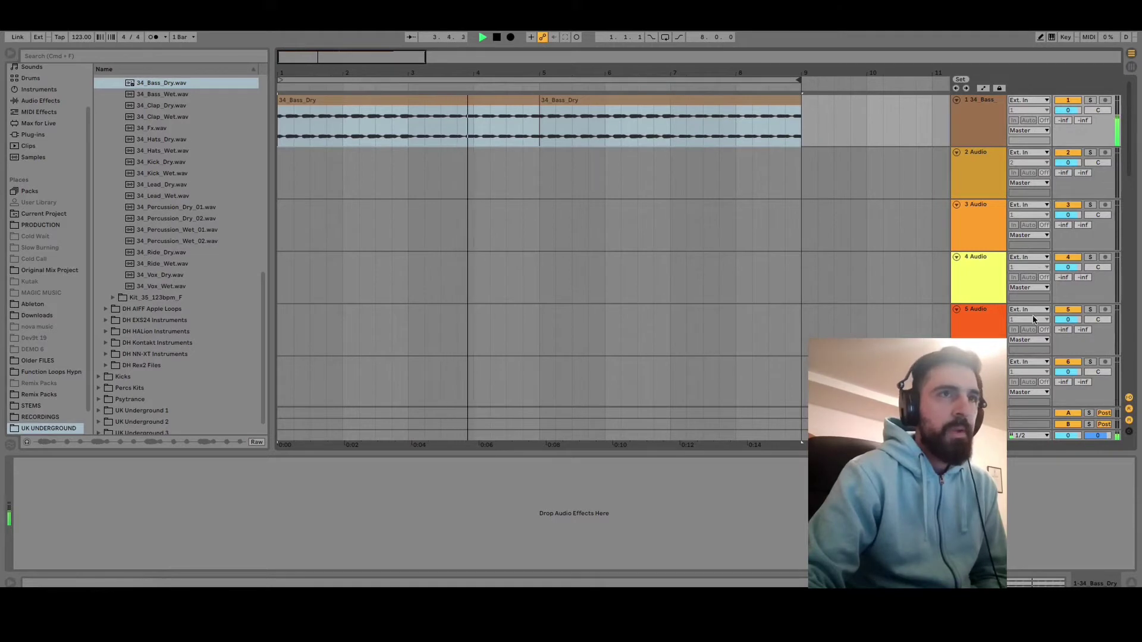
left_click(664, 37)
Lower the master volume to -6.1 dB and raise the dry bass track's volume to 2.9 dB.
left_click_drag(1080, 434, 1079, 449)
left_click_drag(897, 72, 898, 58)
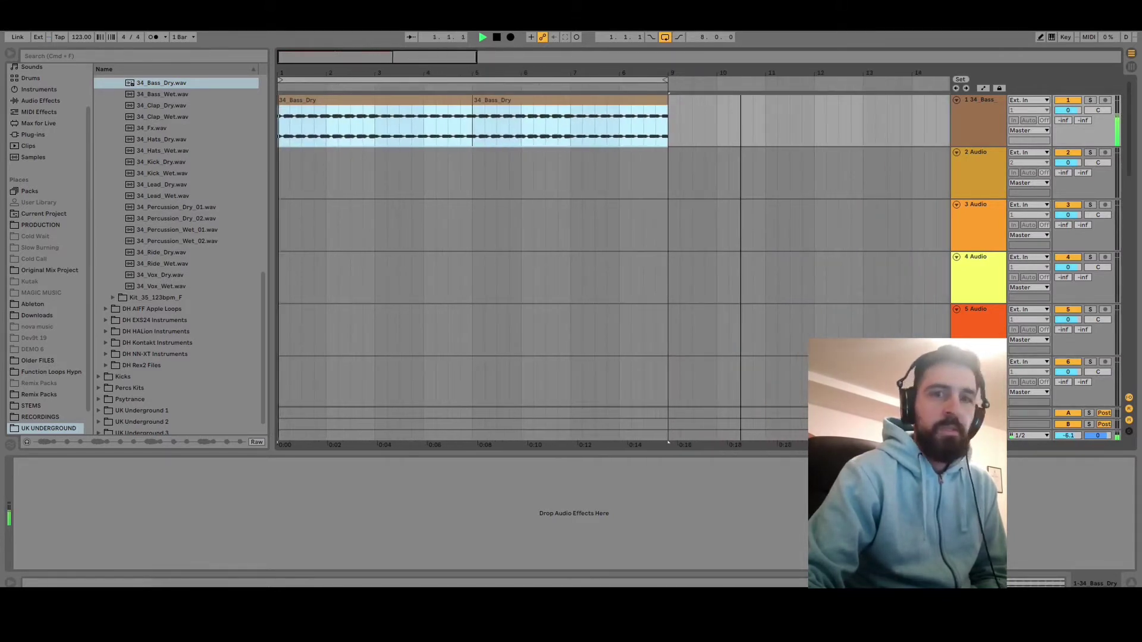
key("plus")
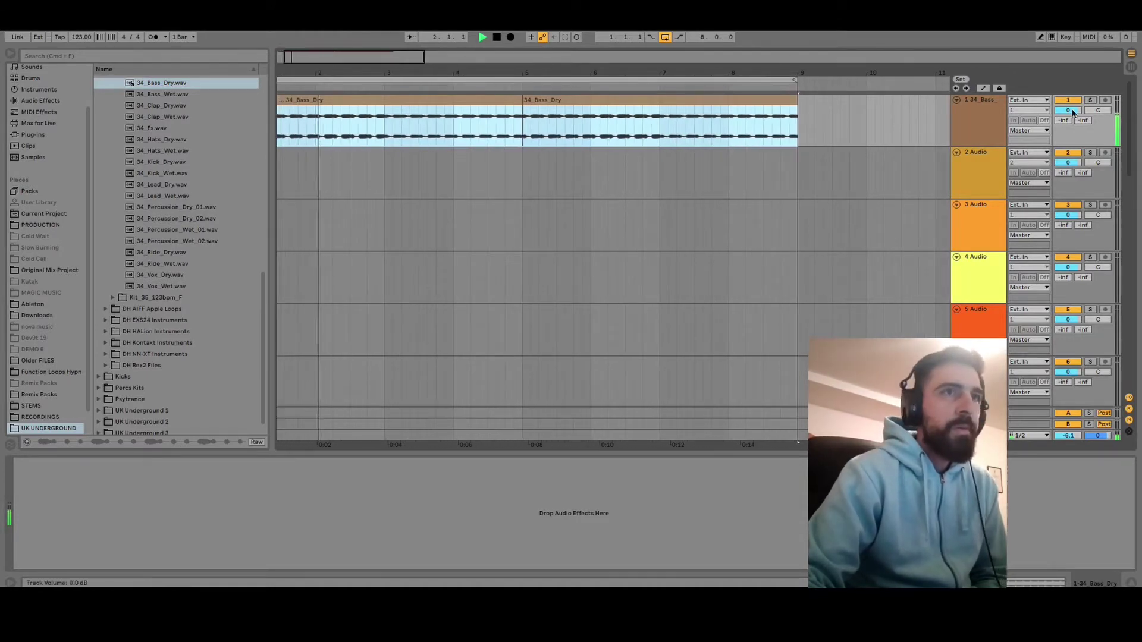
left_click_drag(1067, 110, 1067, 102)
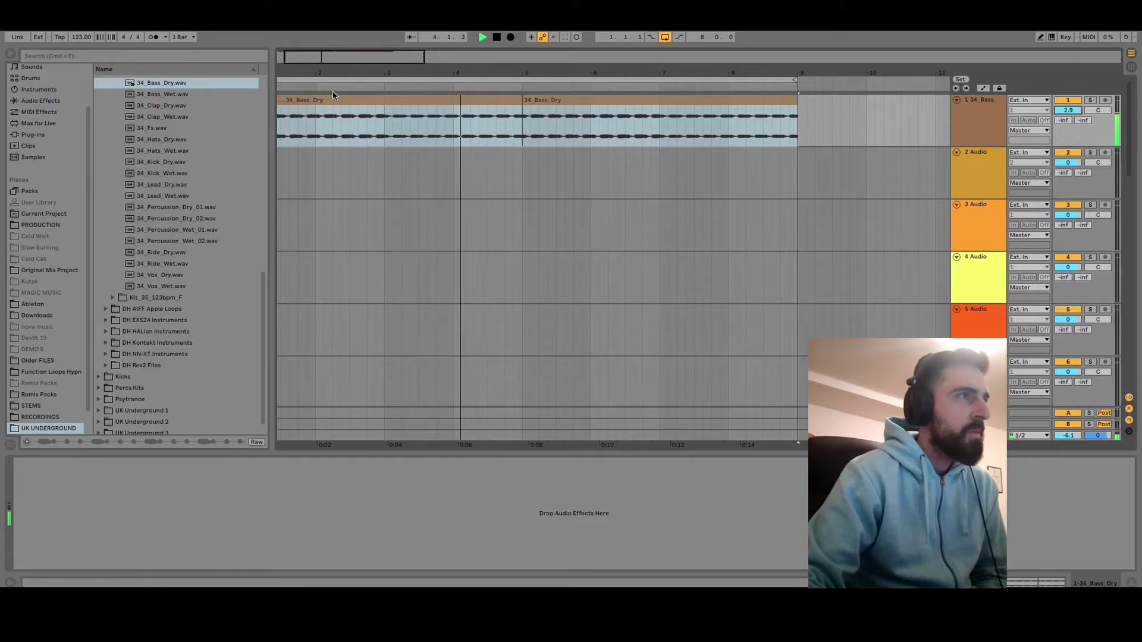
Add 34_Bass_Wet.wav to track 2 as two back-to-back clips from bar 1, with the track volume at -5.7 dB.
left_click(133, 95)
left_click_drag(134, 95, 278, 189)
right_click(398, 178)
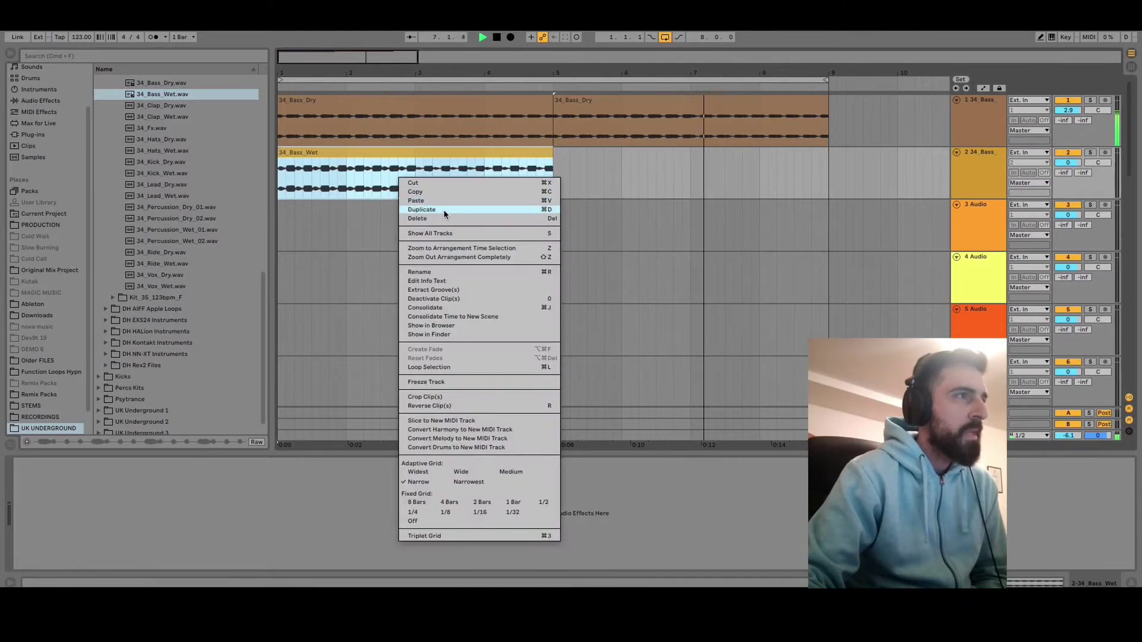
left_click(444, 210)
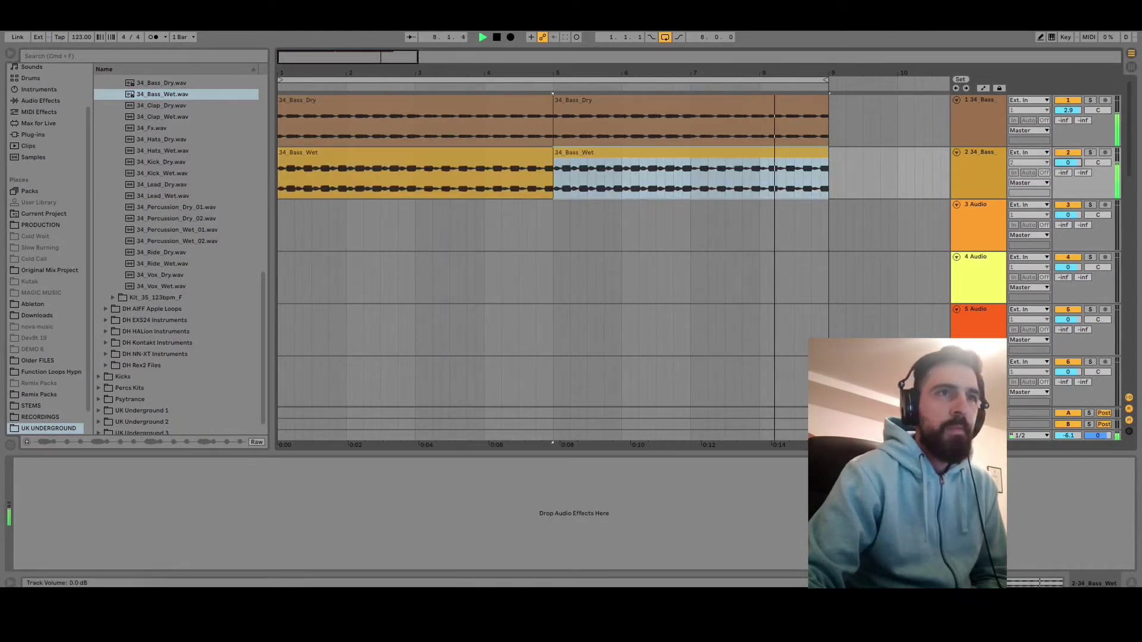
left_click_drag(1067, 162, 1067, 165)
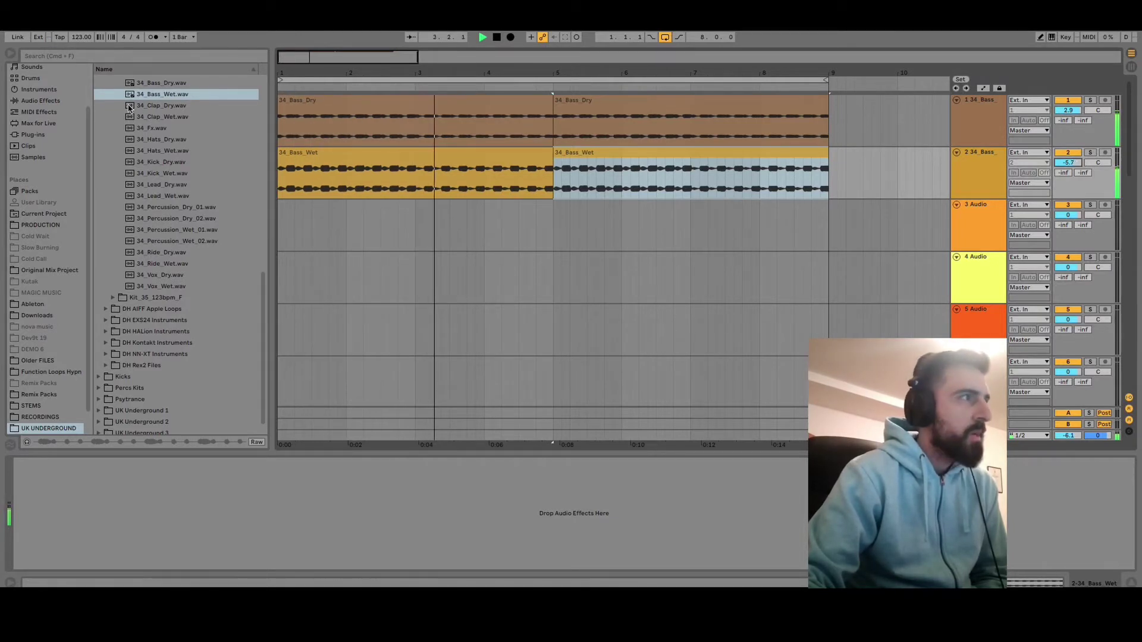
Place 34_Clap_Dry.wav at bar 1 of track 3 and duplicate the clip to fill the loop.
left_click_drag(156, 105, 284, 231)
right_click(458, 247)
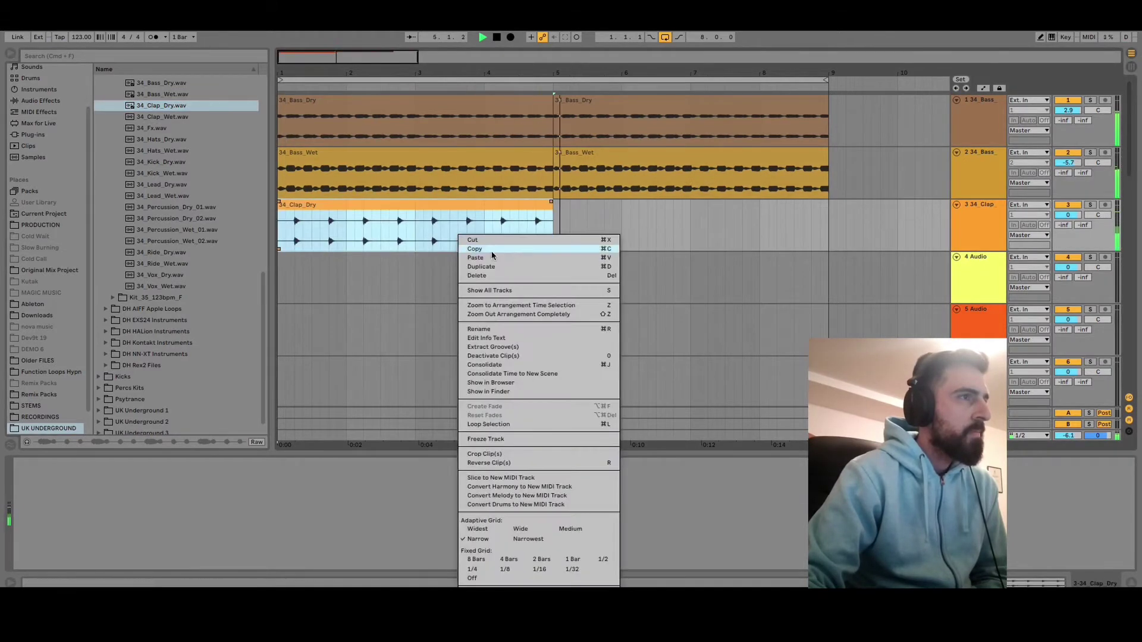
left_click(523, 269)
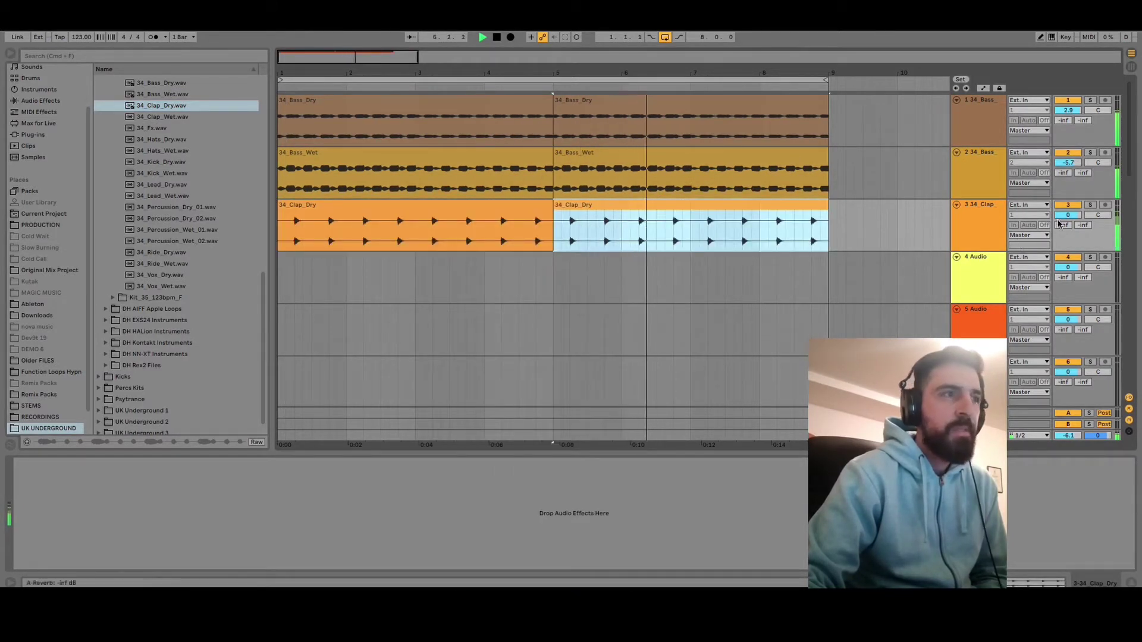
Add 34_Clap_Wet.wav to track 4 as two back-to-back clips from bar 1, with the track volume at -5.6 dB.
left_click_drag(127, 116, 282, 292)
right_click(433, 282)
left_click(443, 305)
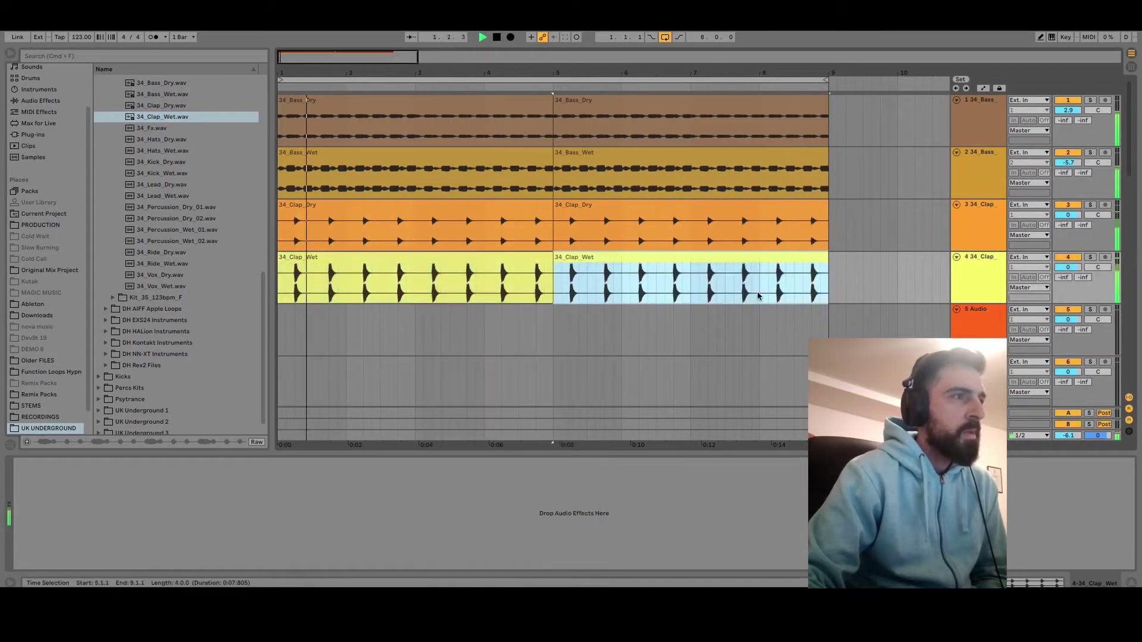
left_click_drag(1067, 269, 1068, 297)
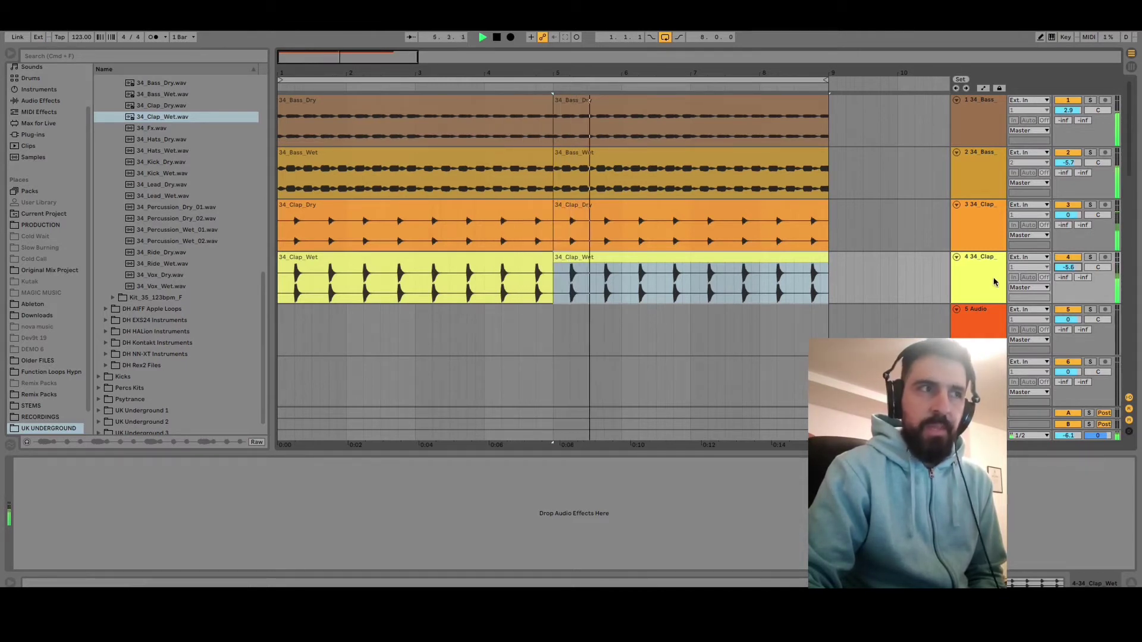
Add 34_Fx.wav to track 5 as two back-to-back clips from bar 1, with the track volume at -5.6 dB.
scroll(865, 284, "down", 2)
scroll(864, 282, "down", 1)
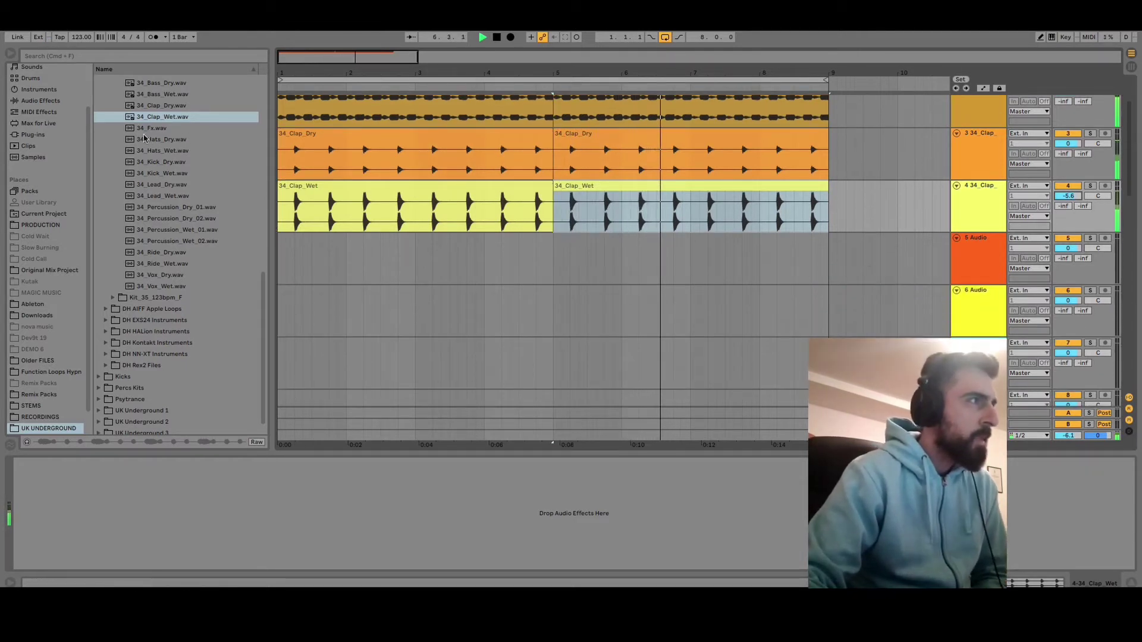
left_click_drag(131, 132, 285, 255)
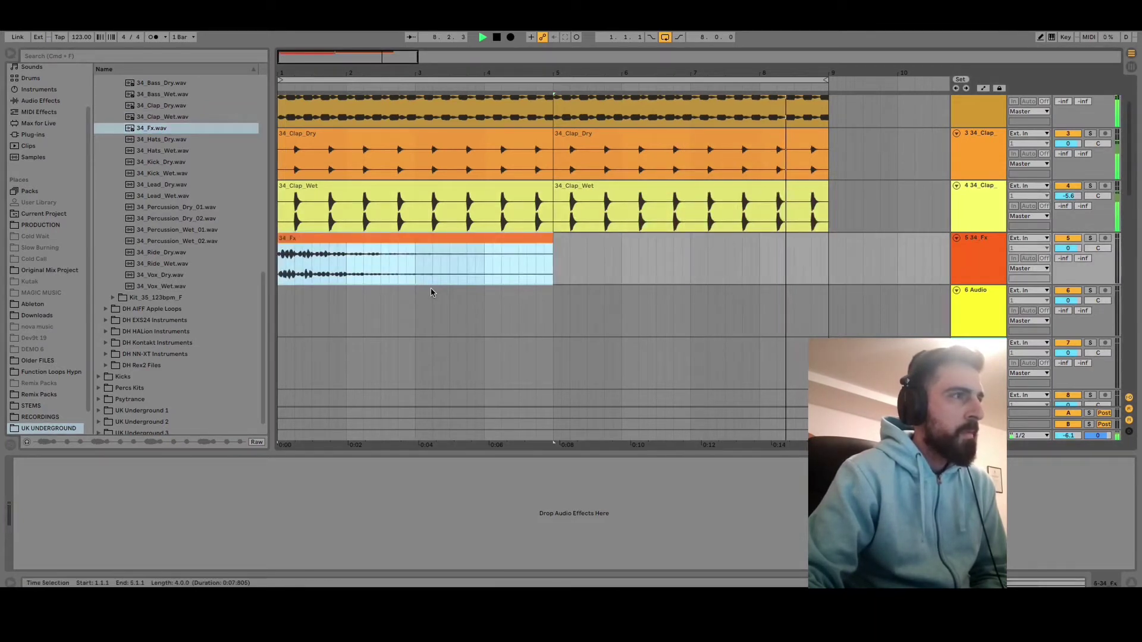
right_click(477, 265)
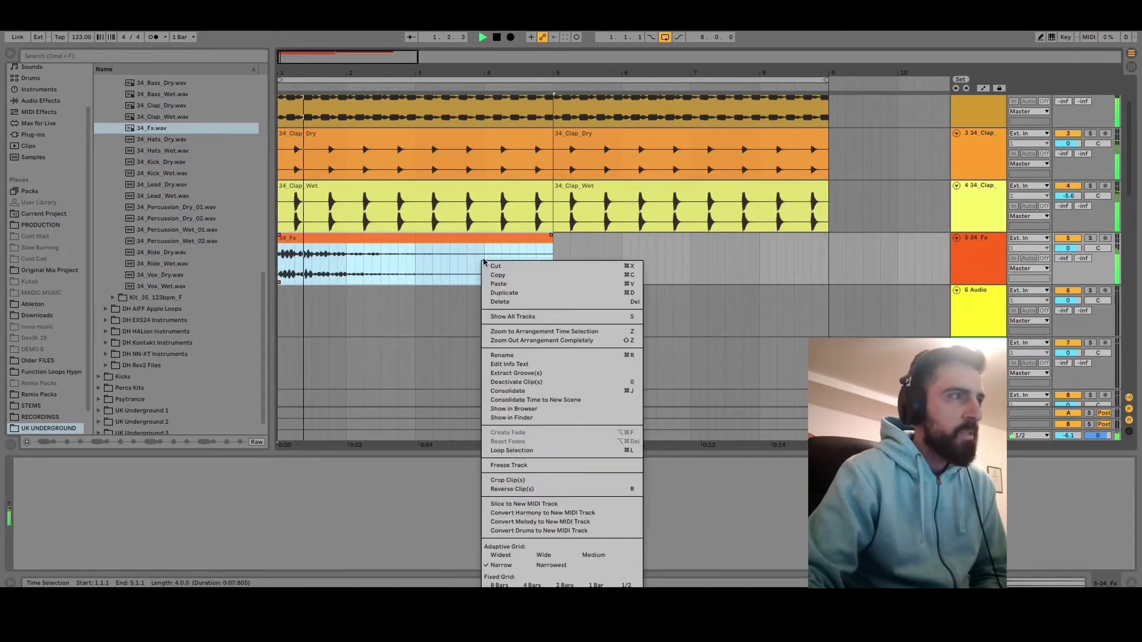
left_click(525, 293)
left_click_drag(1067, 249, 1067, 263)
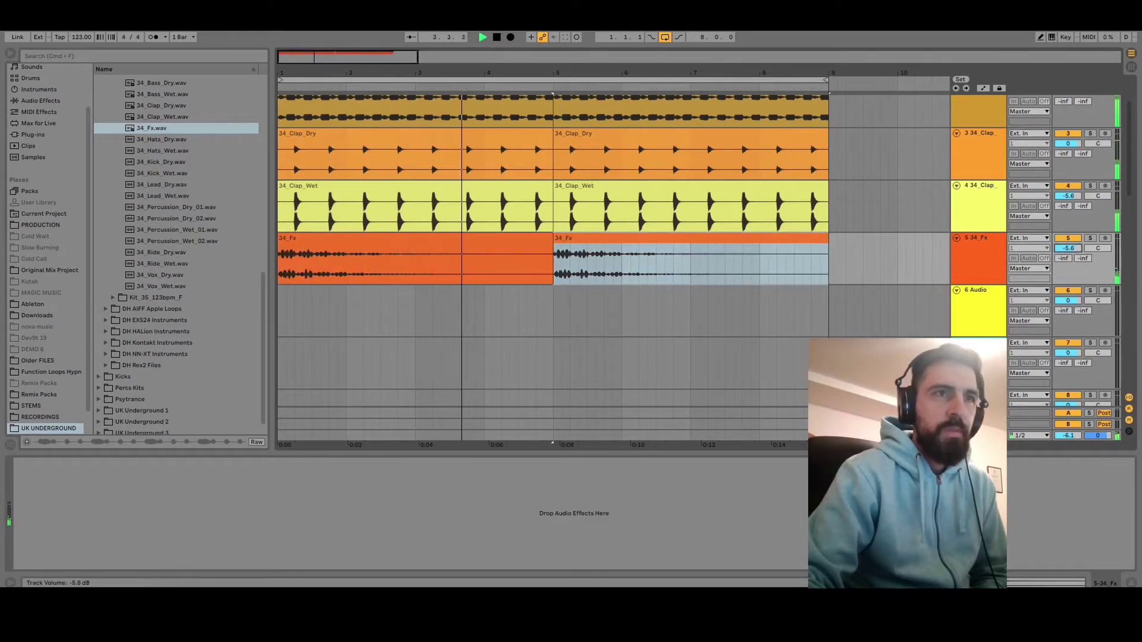
Add 34_Hats_Dry.wav to track 6 as two back-to-back clips from bar 1, with the track volume at 2.3 dB.
scroll(897, 259, "down", 2)
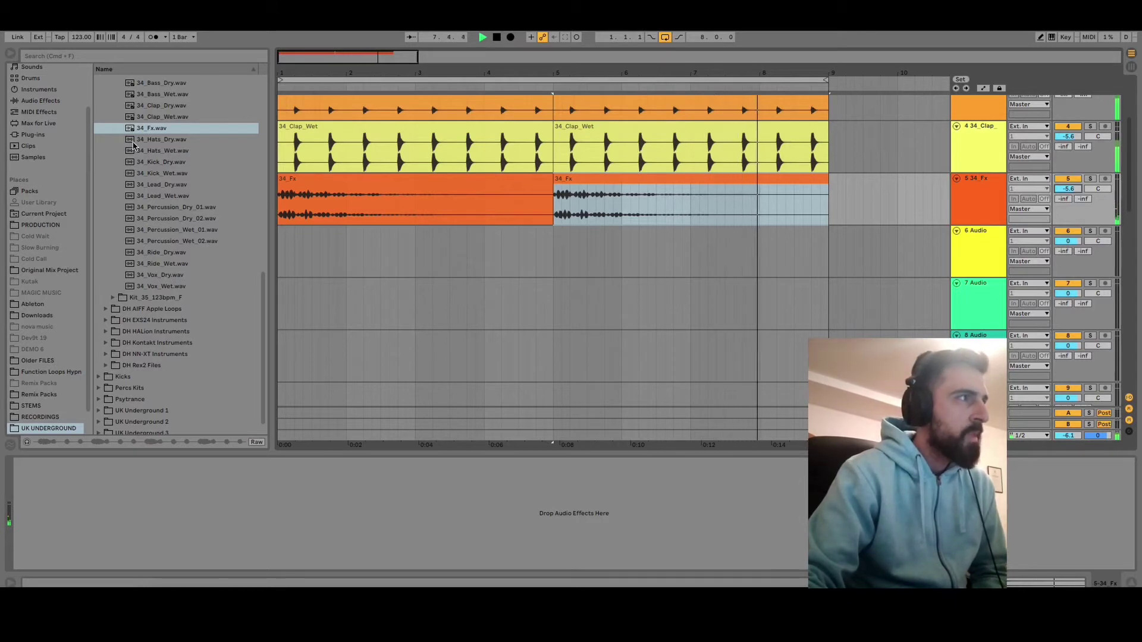
left_click_drag(134, 141, 280, 260)
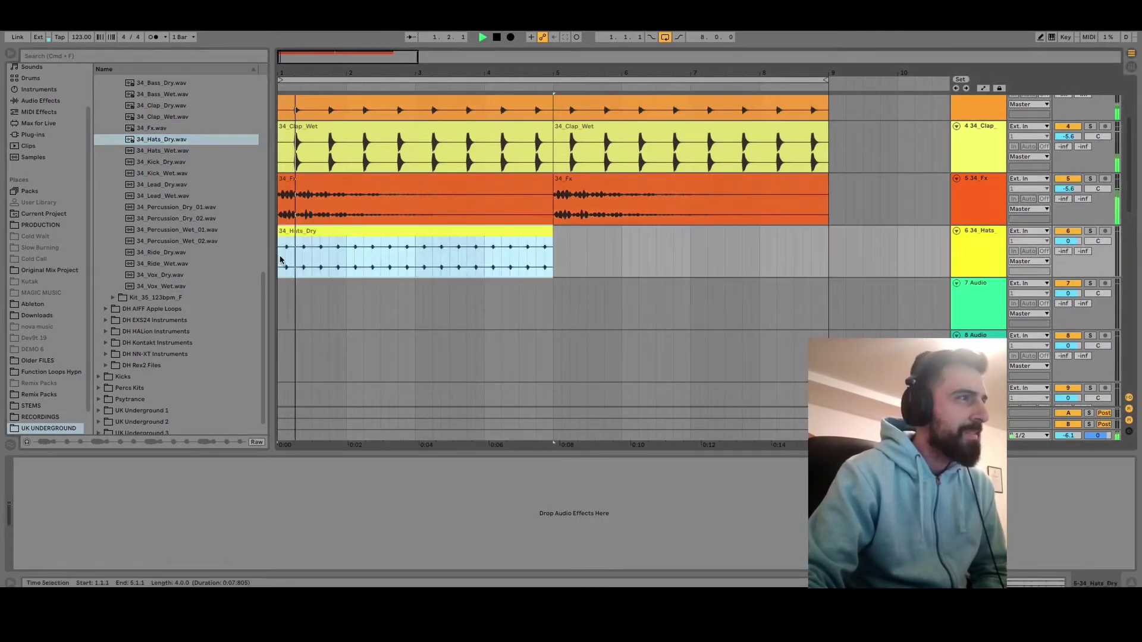
right_click(461, 260)
left_click(508, 291)
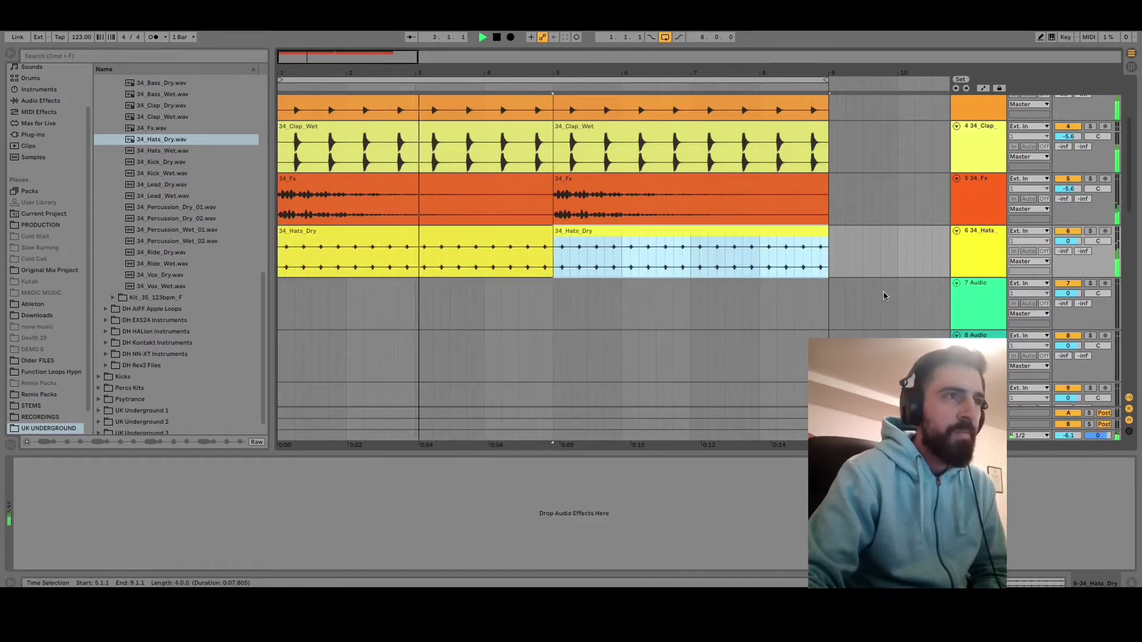
scroll(883, 295, "down", 2)
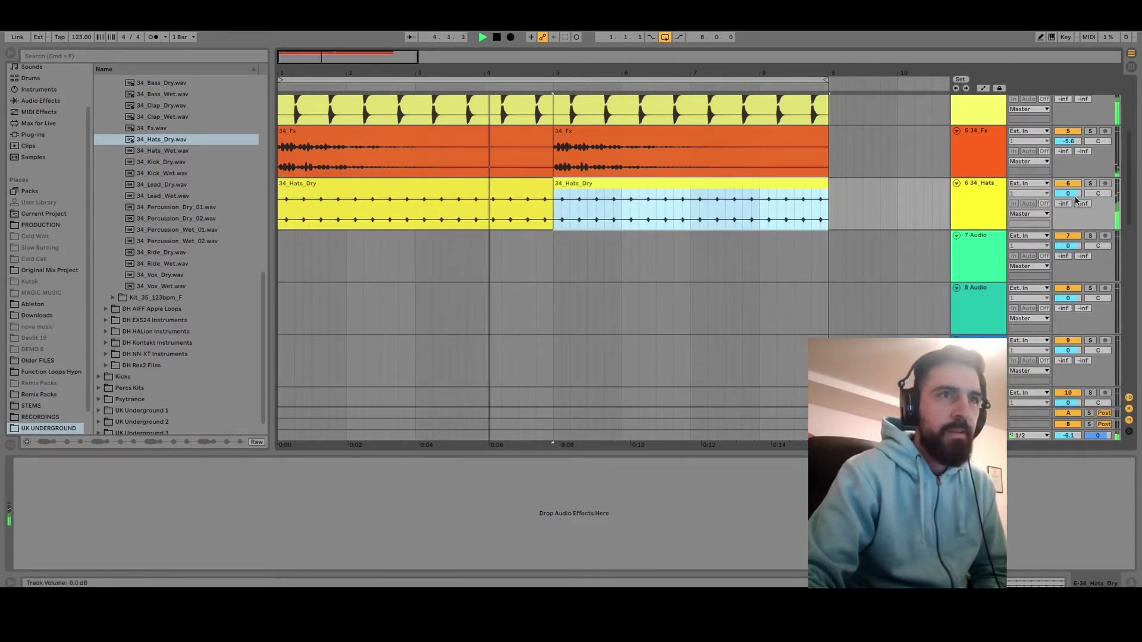
left_click_drag(1075, 197, 1075, 190)
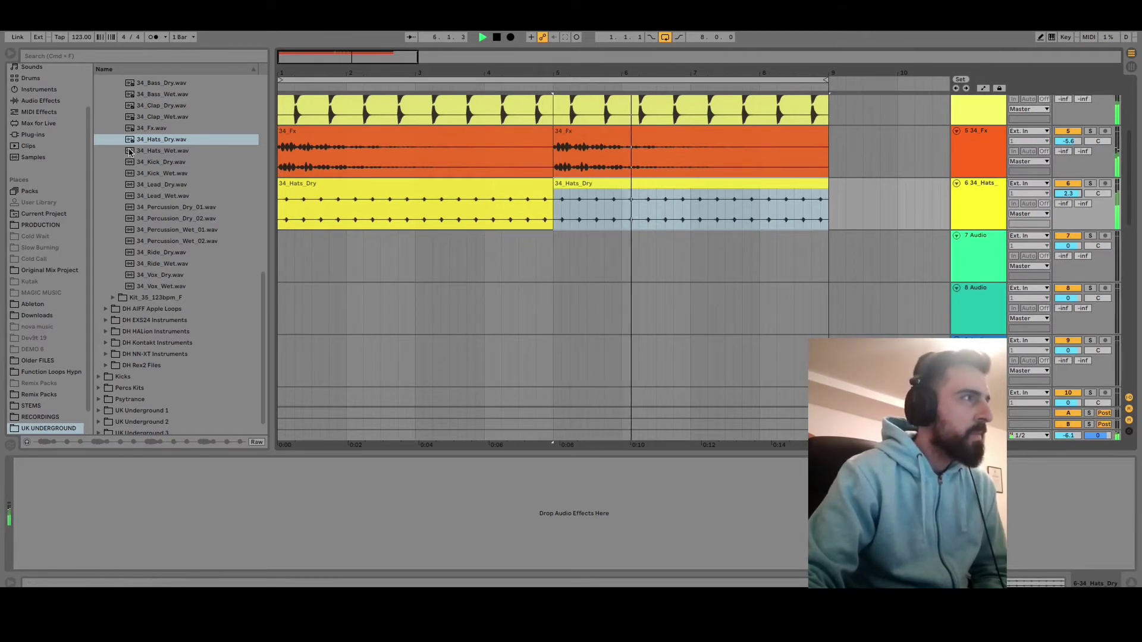
Place 34_Hats_Wet.wav at bar 1 of track 7 and duplicate the clip to fill the loop.
left_click_drag(130, 152, 283, 274)
right_click(436, 258)
left_click(492, 295)
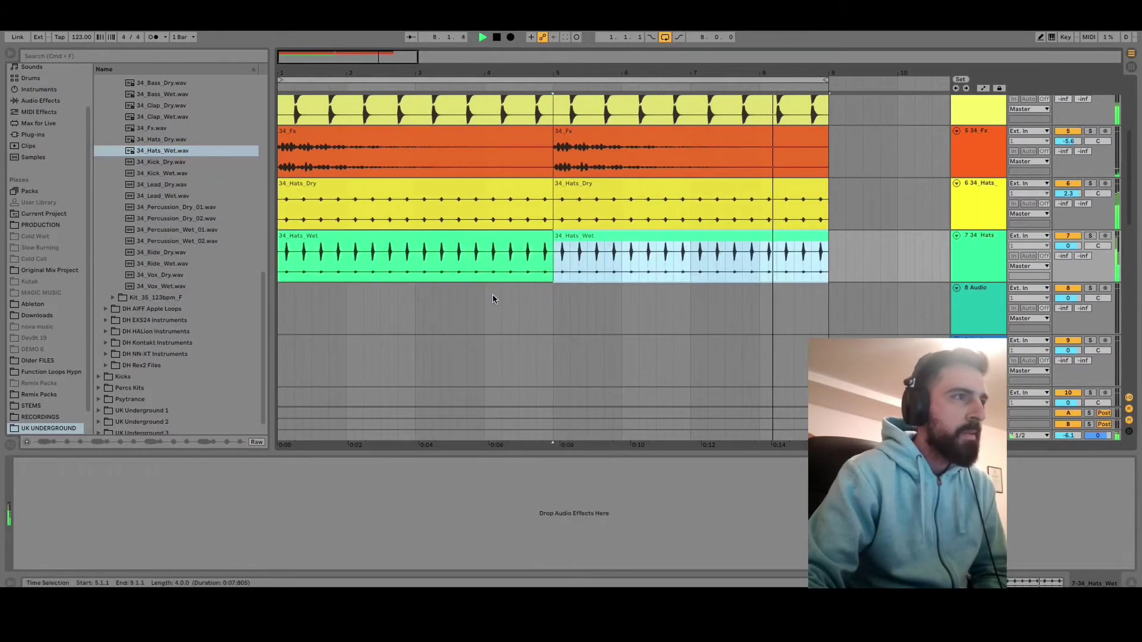
Add a Utility audio effect to the wet hats track and set its Balance to 20R while temporarily soloing the track.
left_click(1090, 236)
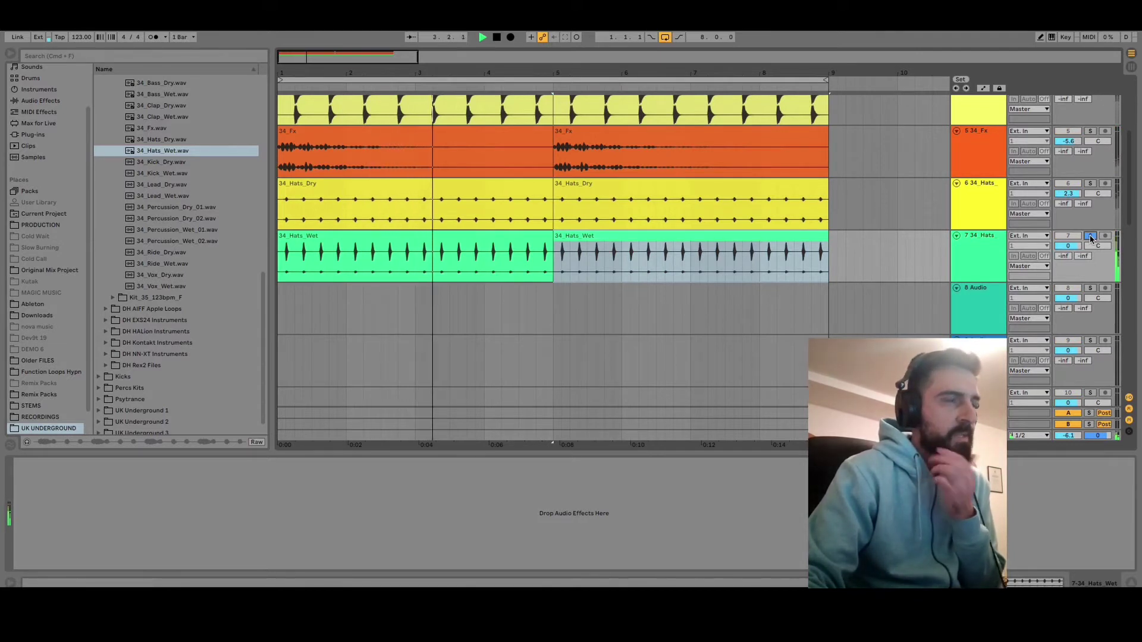
left_click(648, 264)
left_click(639, 263)
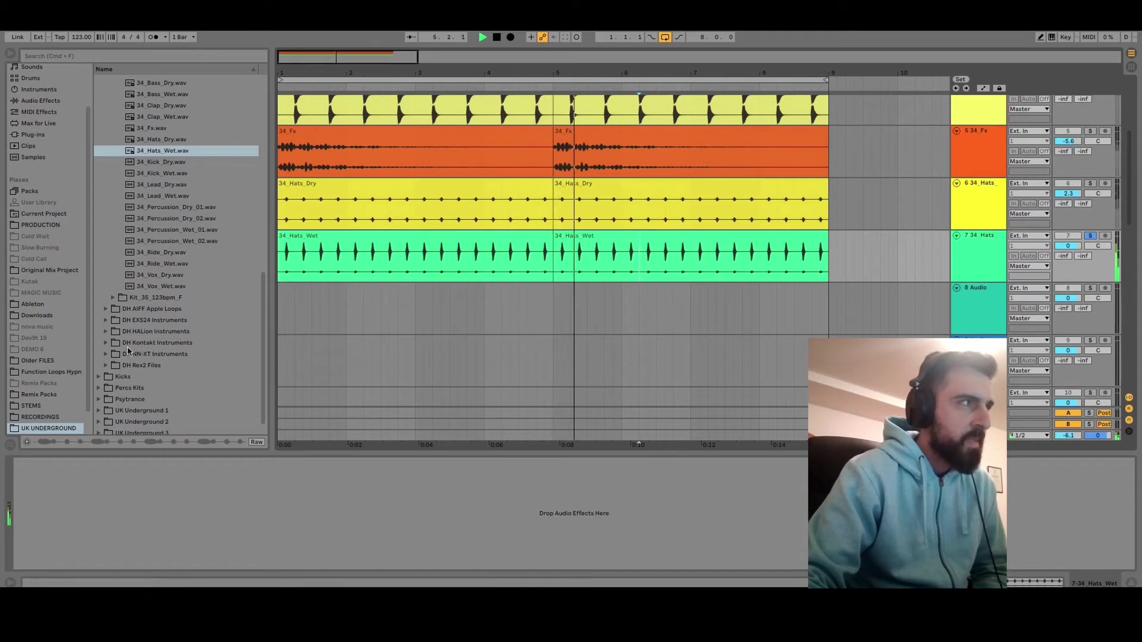
scroll(77, 380, "down", 2)
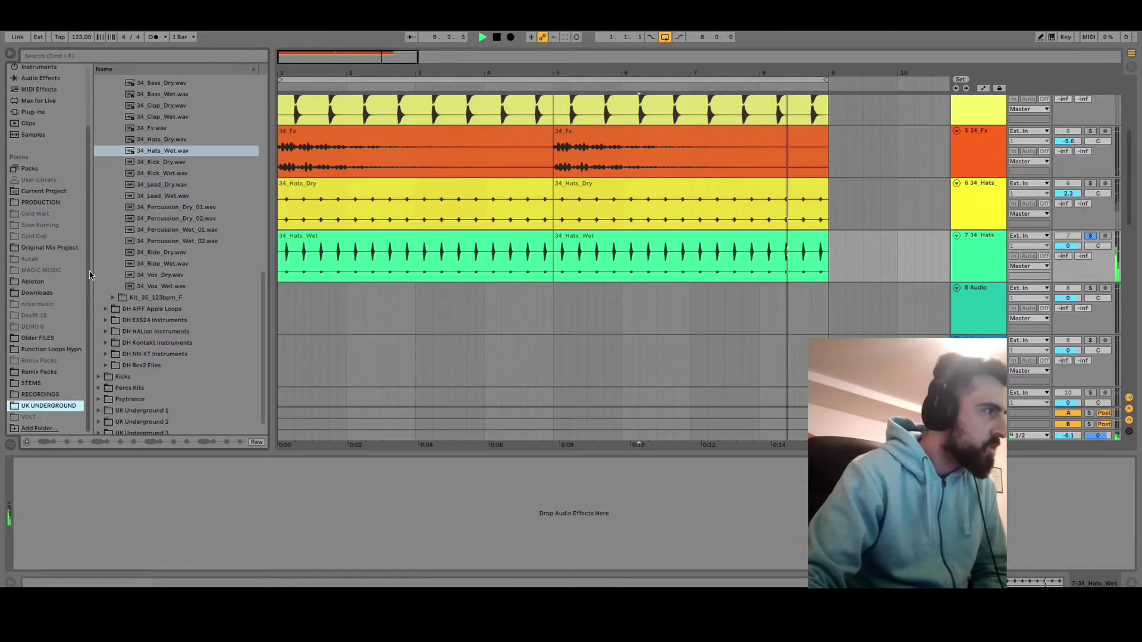
scroll(84, 257, "up", 2)
scroll(83, 258, "up", 1)
left_click(46, 103)
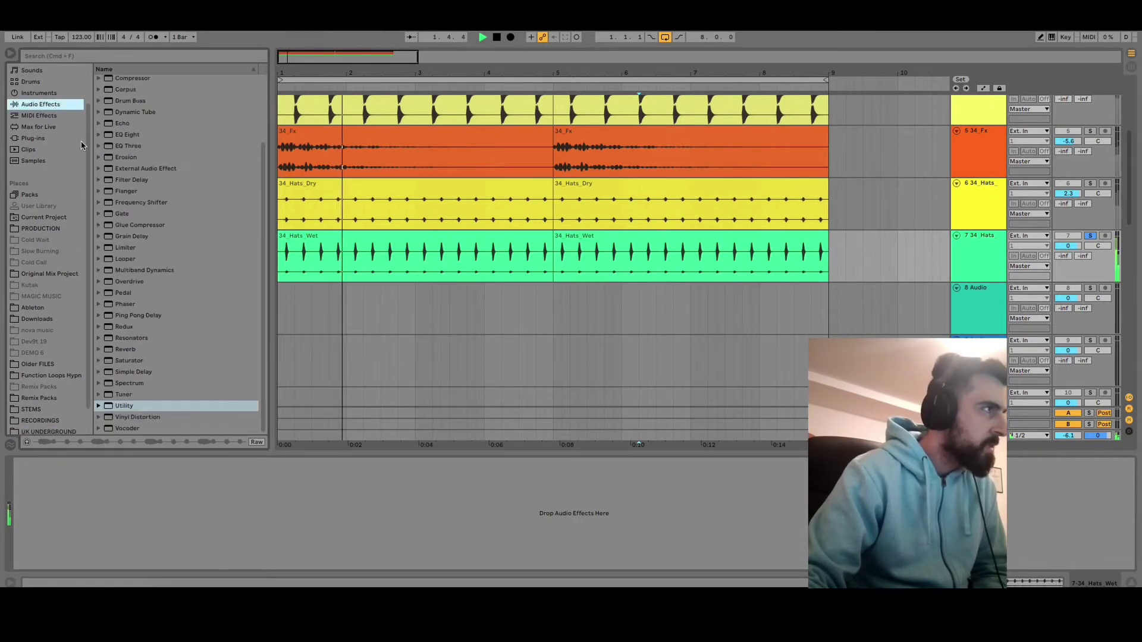
left_click(112, 405)
key("Return")
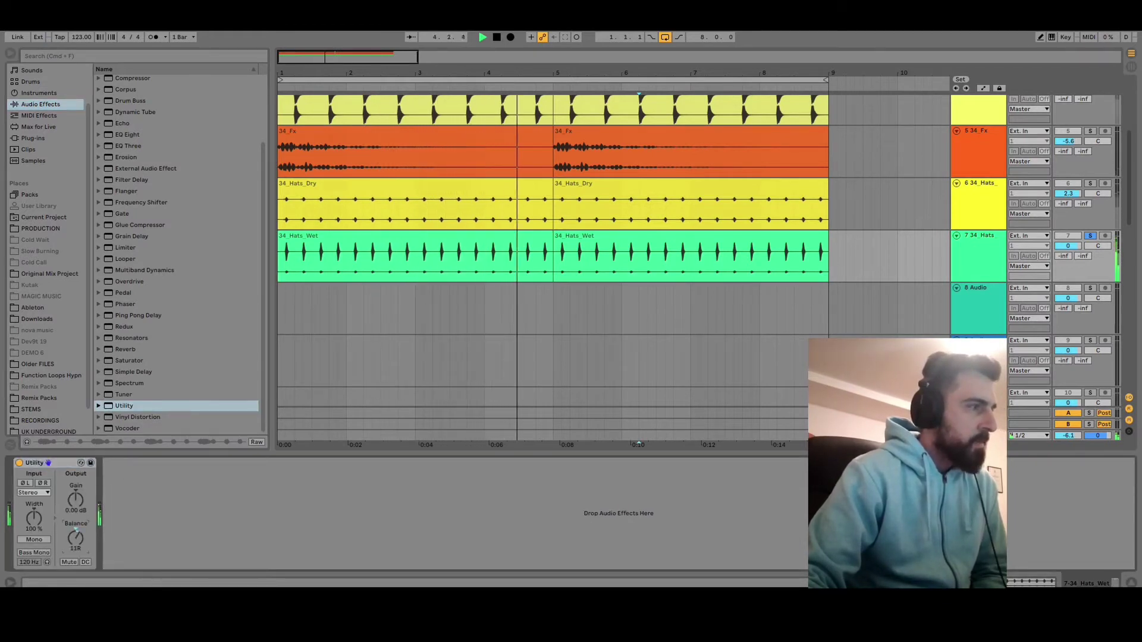
left_click_drag(75, 538, 75, 526)
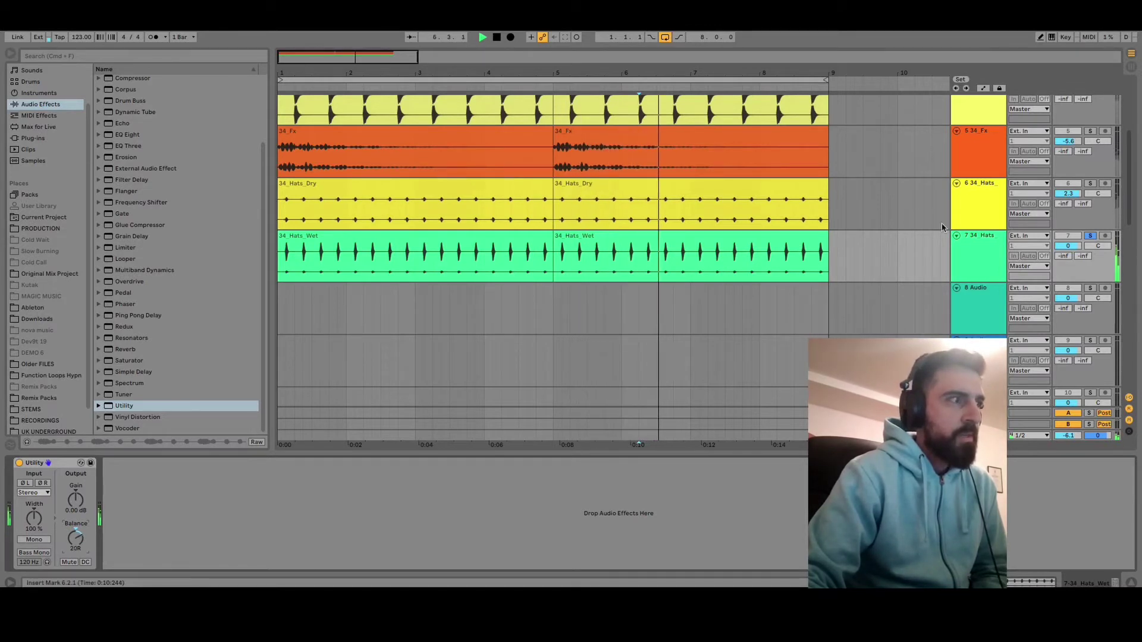
left_click(1090, 236)
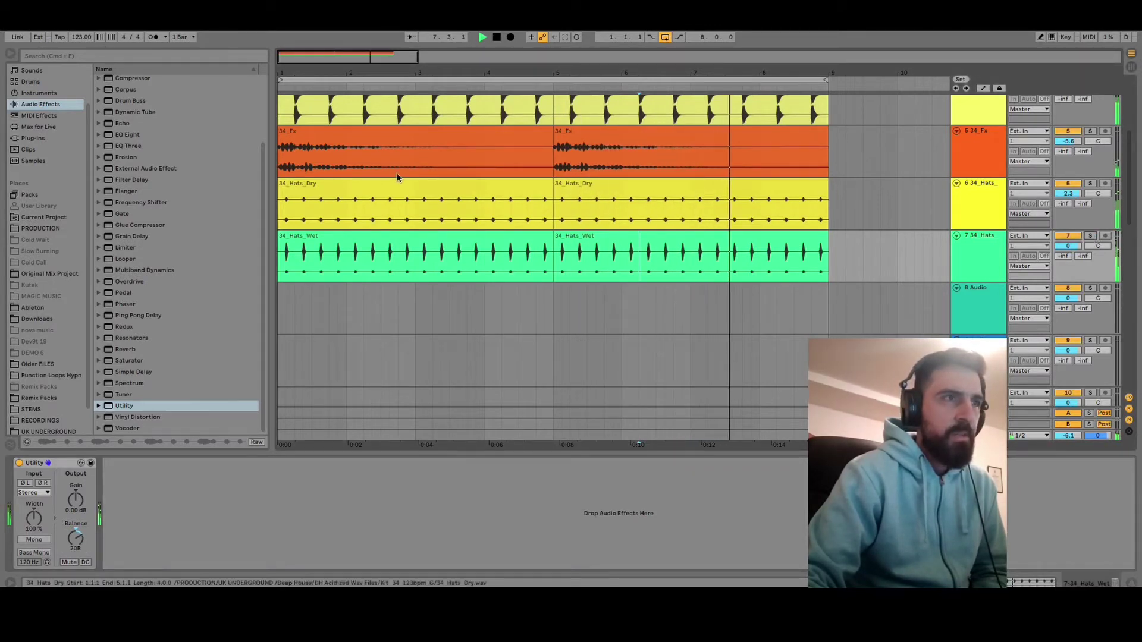
Place 34_Kick_Dry.wav from the UK UNDERGROUND folder at bar 1 of track 8 and duplicate the clip to fill the loop.
left_click(49, 431)
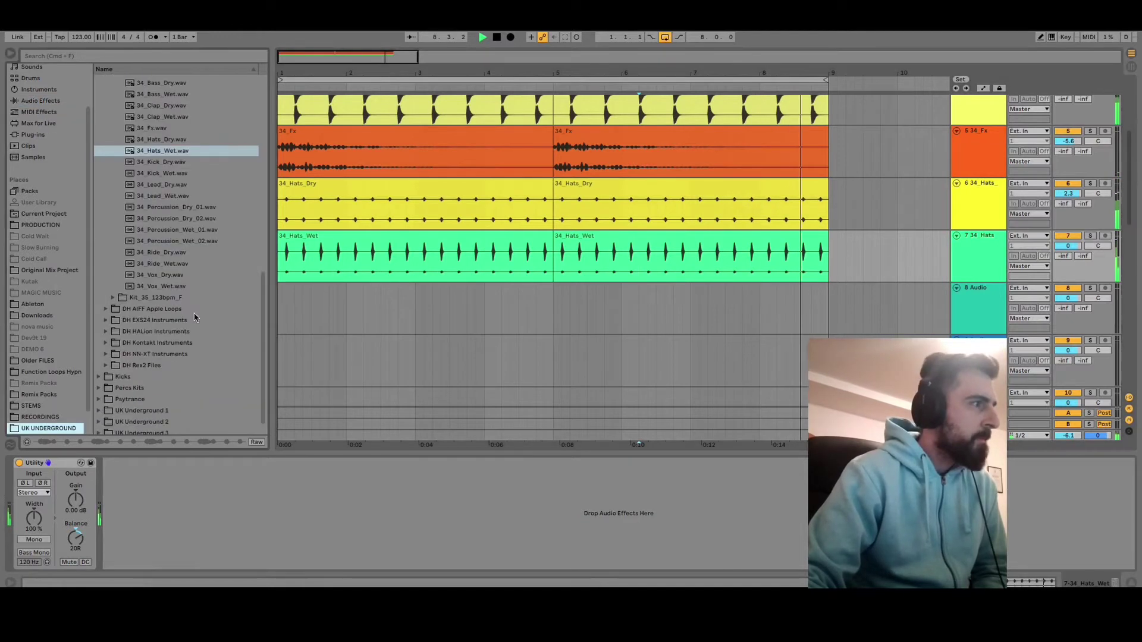
scroll(232, 297, "down", 1)
left_click(281, 315)
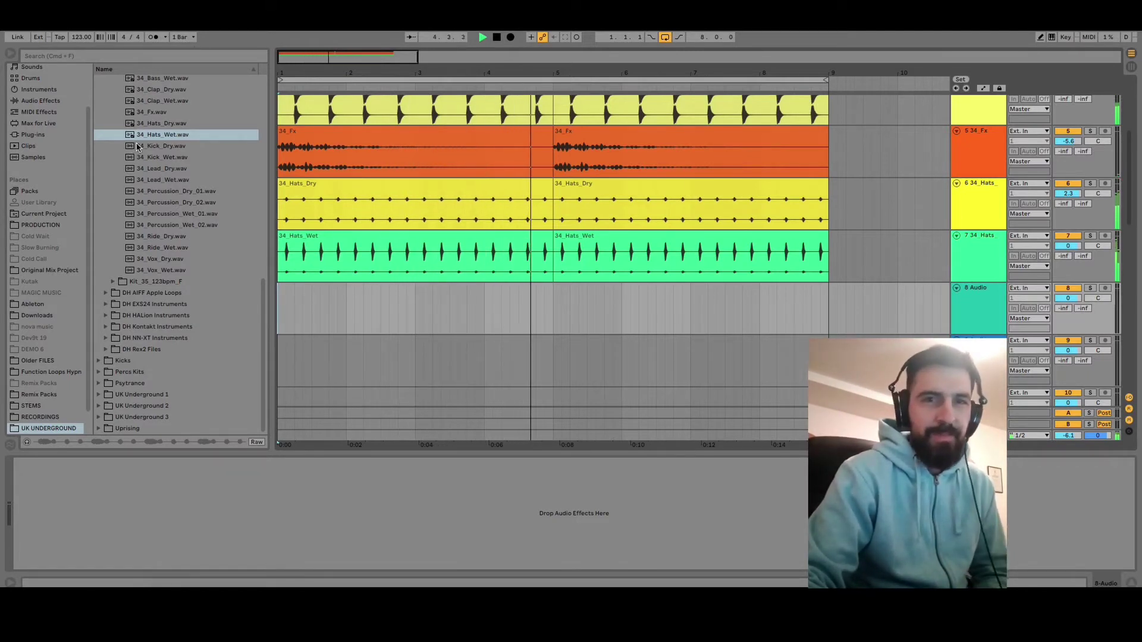
left_click_drag(137, 147, 291, 307)
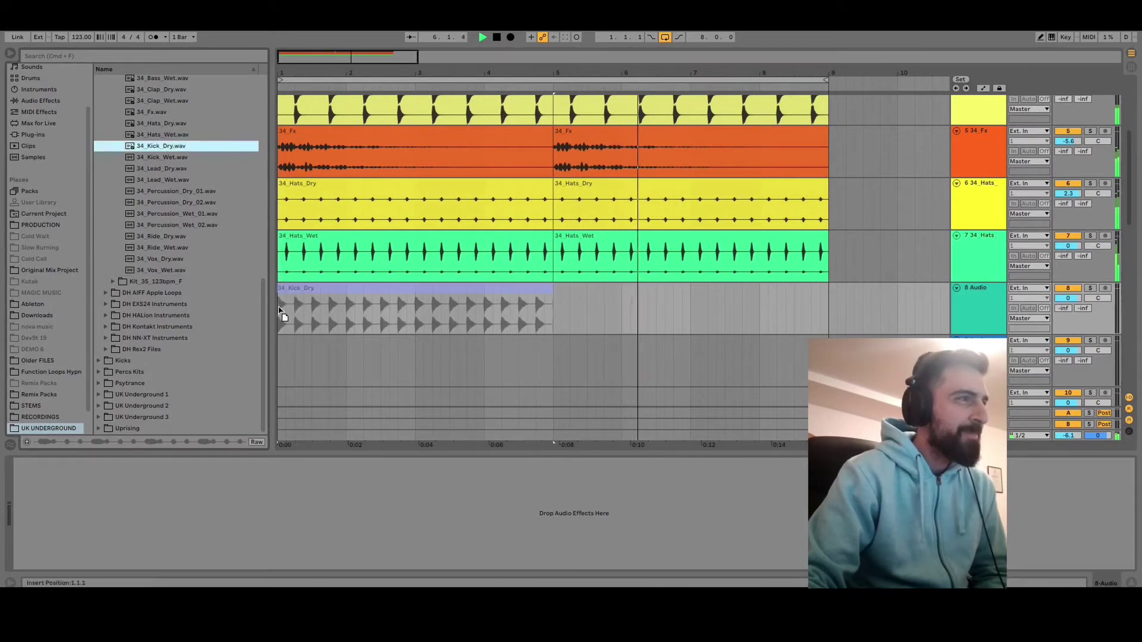
right_click(428, 291)
left_click(470, 310)
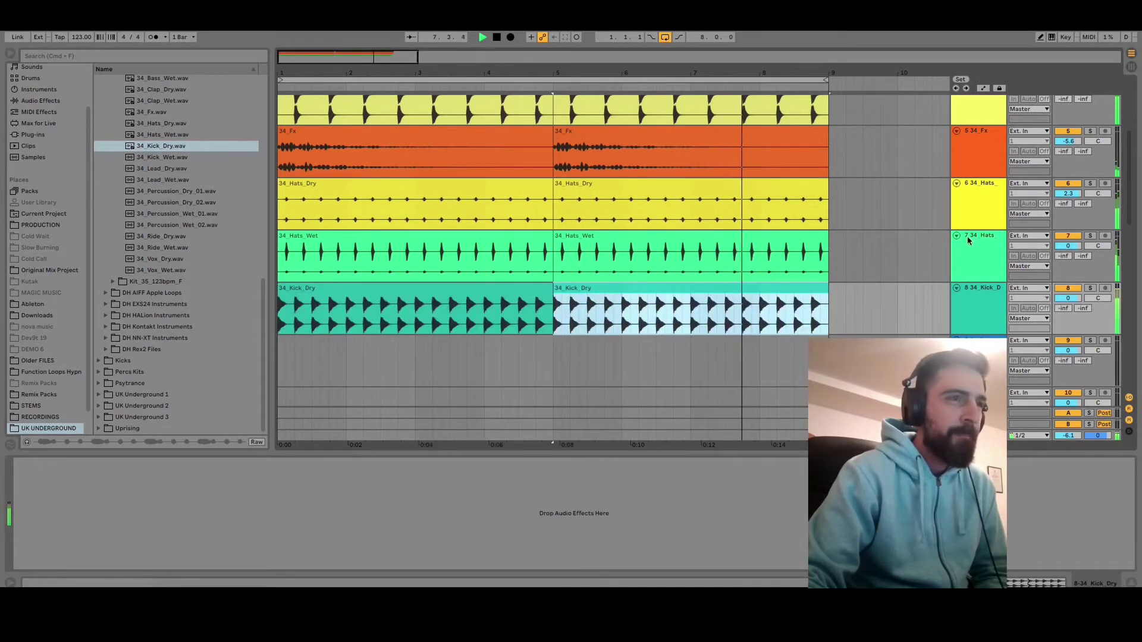
Add 34_Kick_Wet.wav to track 9 as two back-to-back clips from bar 1, with the track volume at -10.9 dB.
scroll(954, 240, "down", 2)
scroll(954, 240, "down", 2)
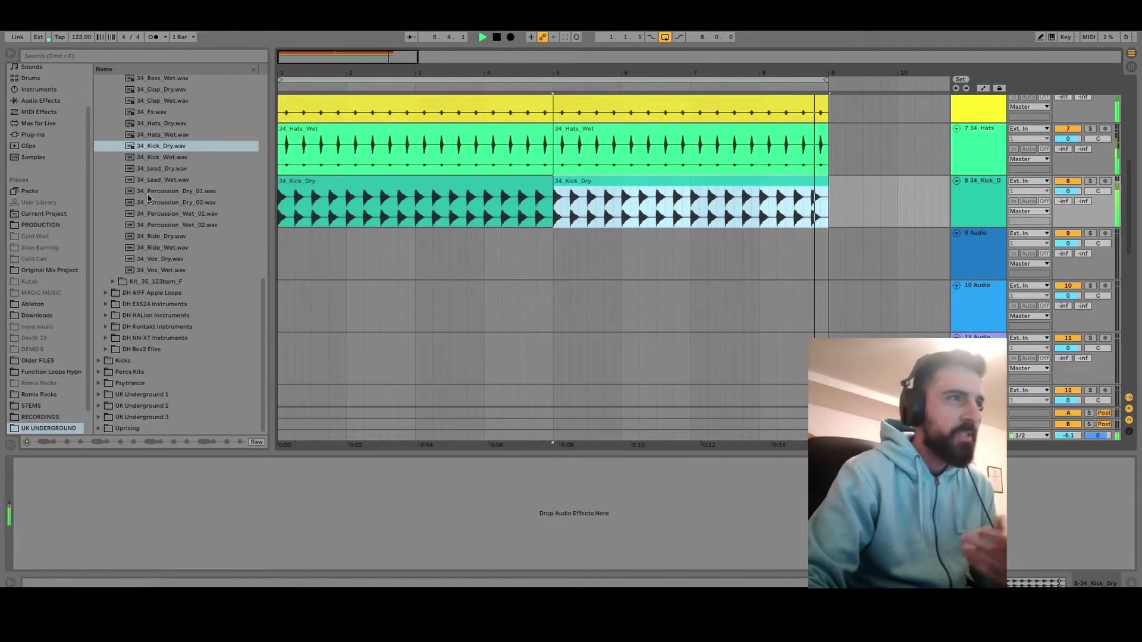
left_click_drag(134, 159, 289, 261)
right_click(467, 262)
left_click(493, 291)
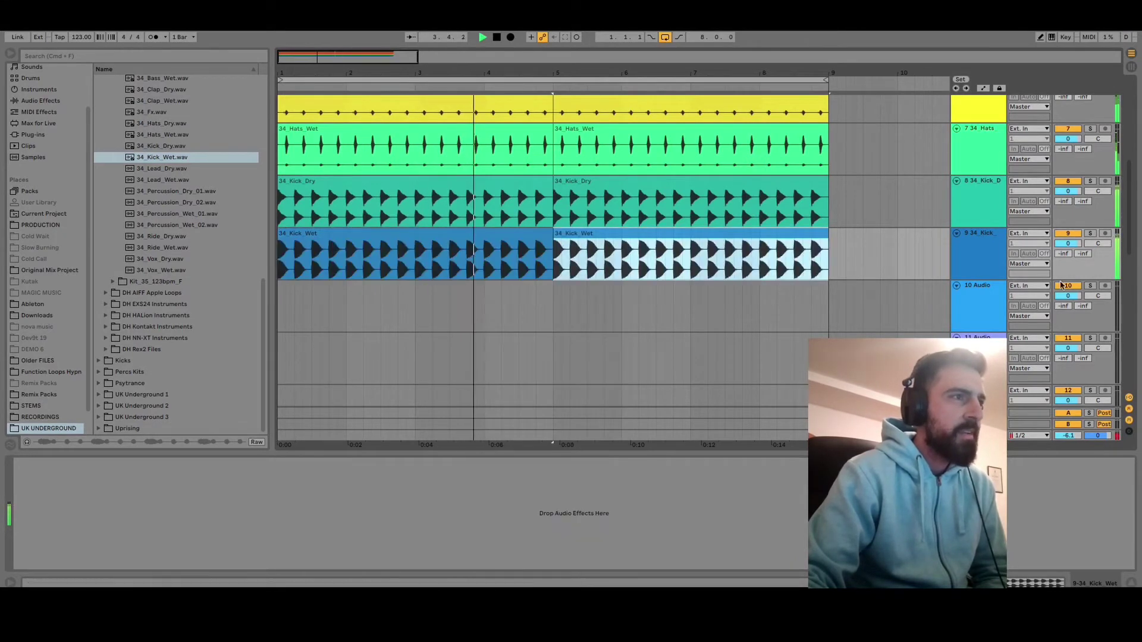
left_click_drag(1071, 245, 1068, 266)
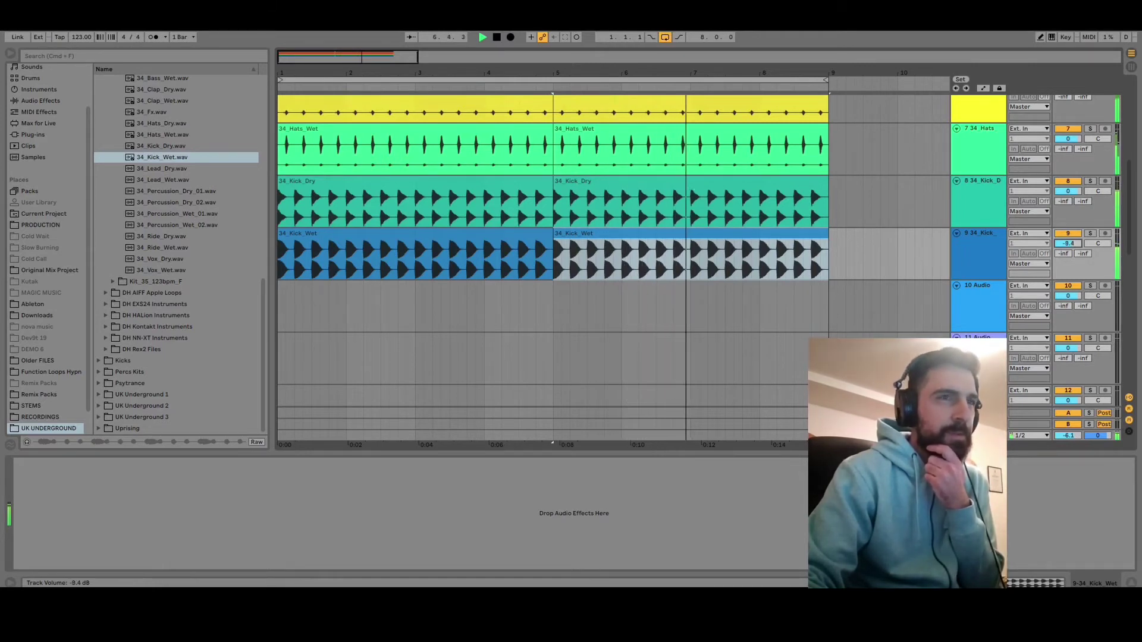
left_click_drag(1068, 243, 1068, 247)
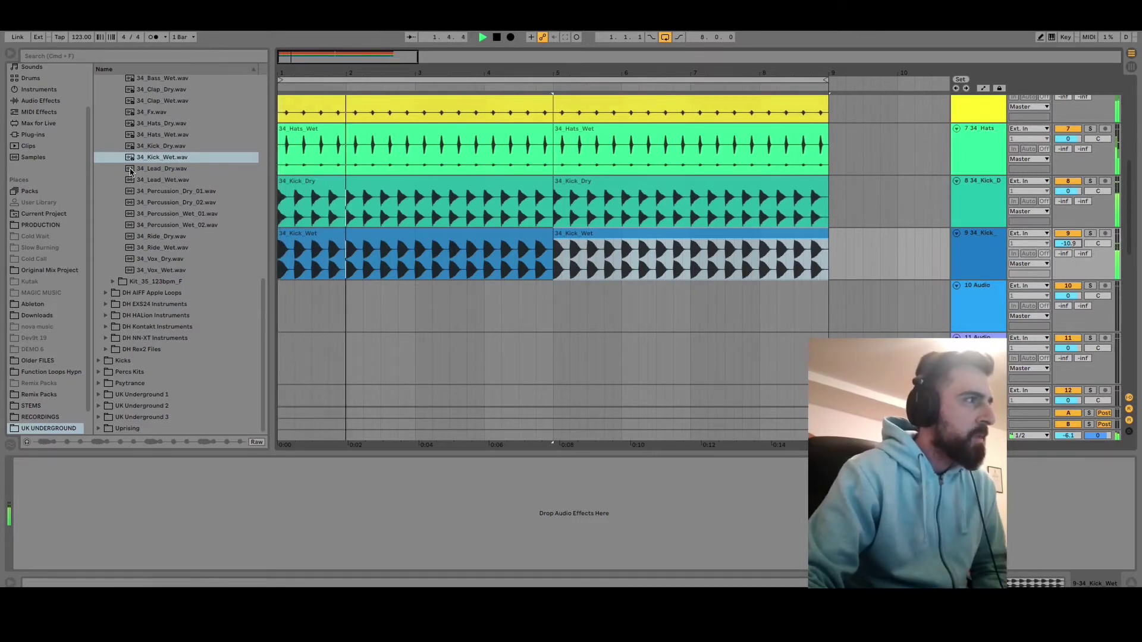
Add 34_Lead_Dry.wav to track 10 as two back-to-back clips from bar 1, with the track volume at -5.3 dB.
left_click_drag(131, 170, 283, 300)
right_click(538, 299)
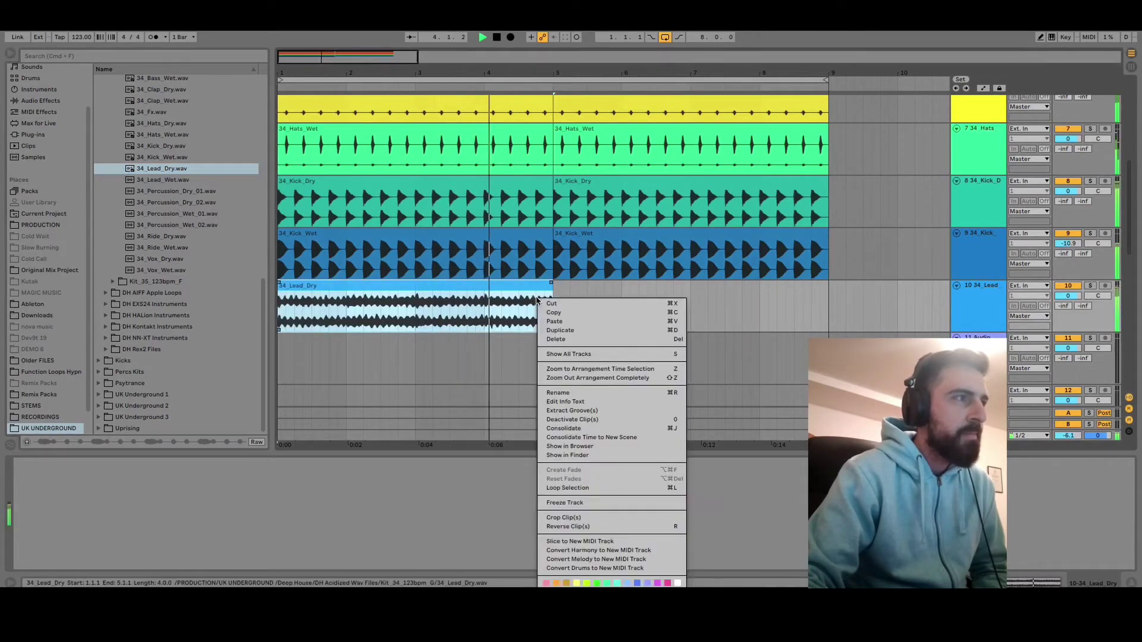
left_click(582, 331)
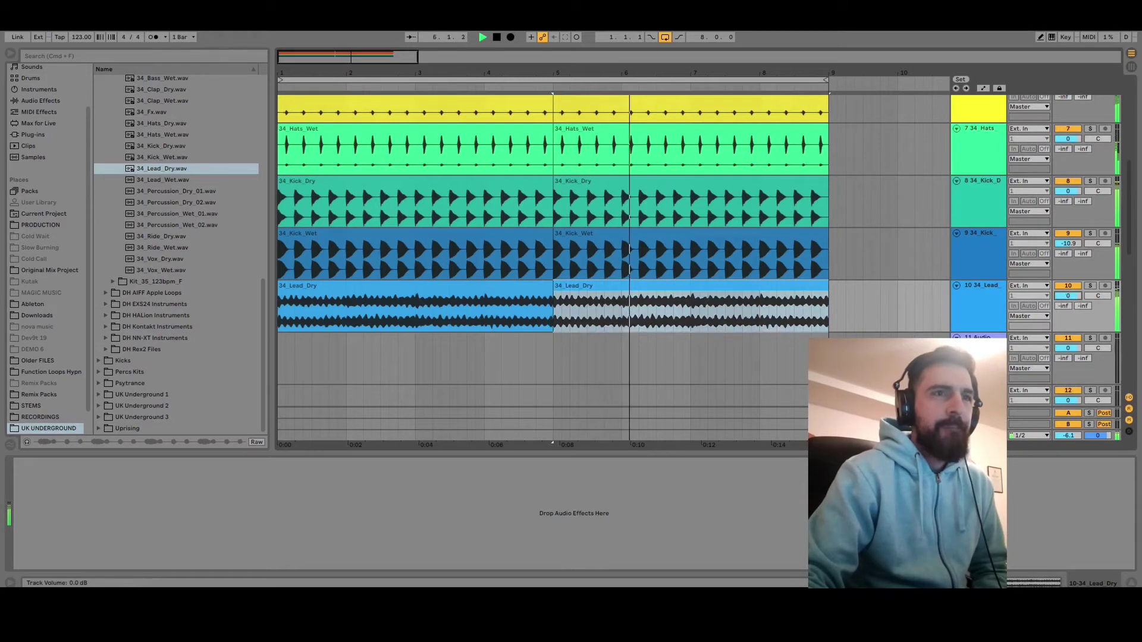
left_click_drag(1068, 295, 1068, 299)
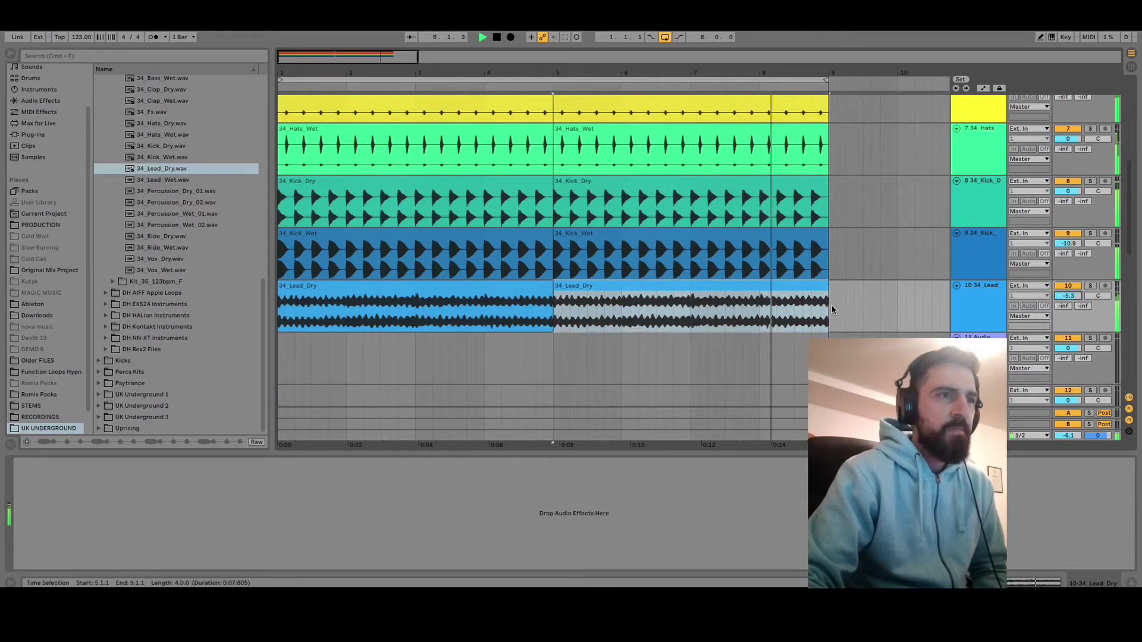
Transpose both dry lead clips to -6 st in Complex warp mode and lower the track volume to -13.0 dB.
left_click_drag(827, 309, 279, 330)
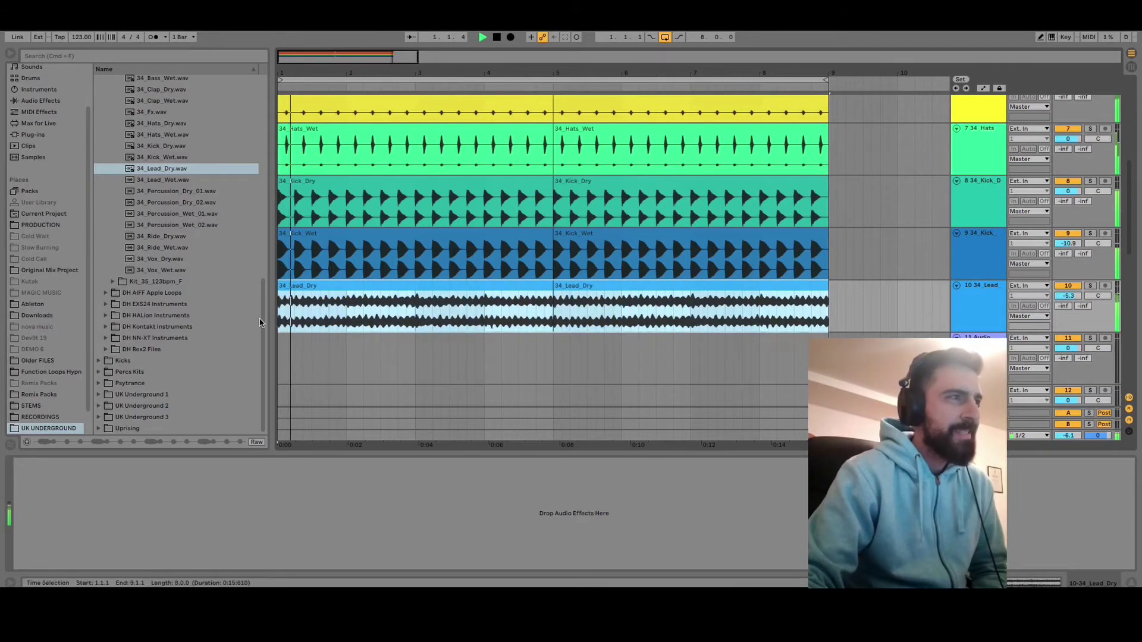
key("shift+Tab")
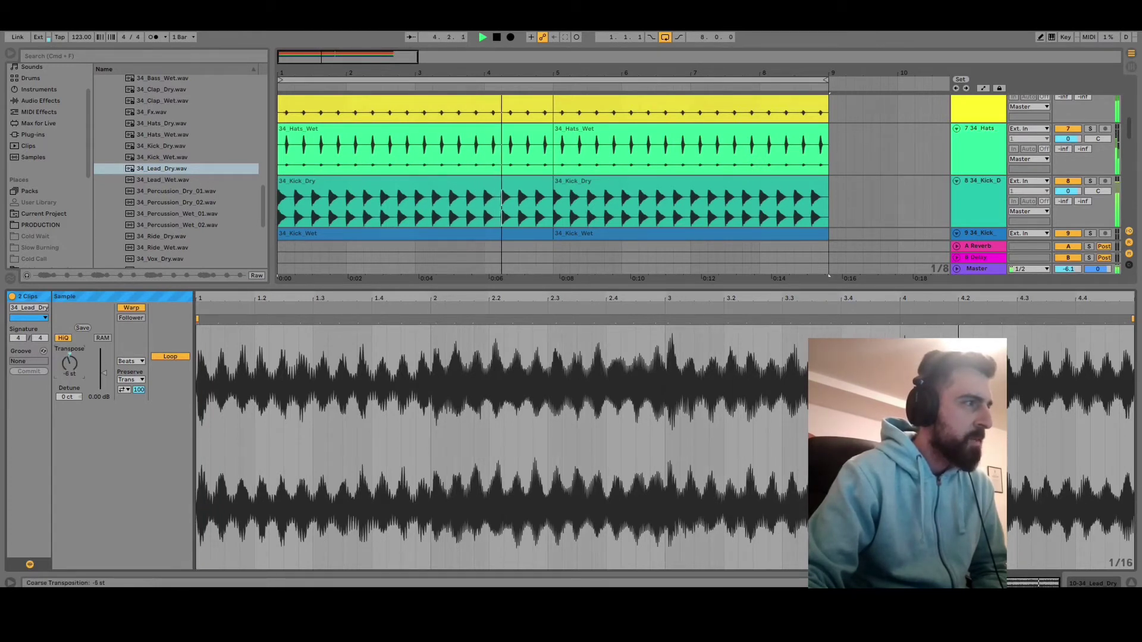
left_click_drag(70, 363, 70, 361)
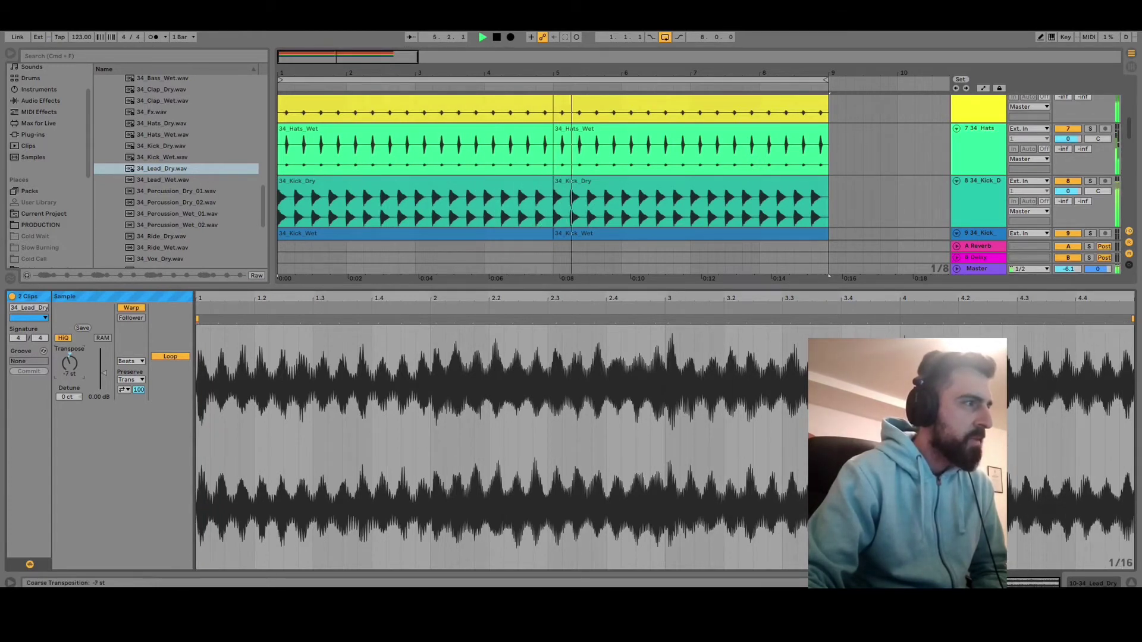
left_click(141, 361)
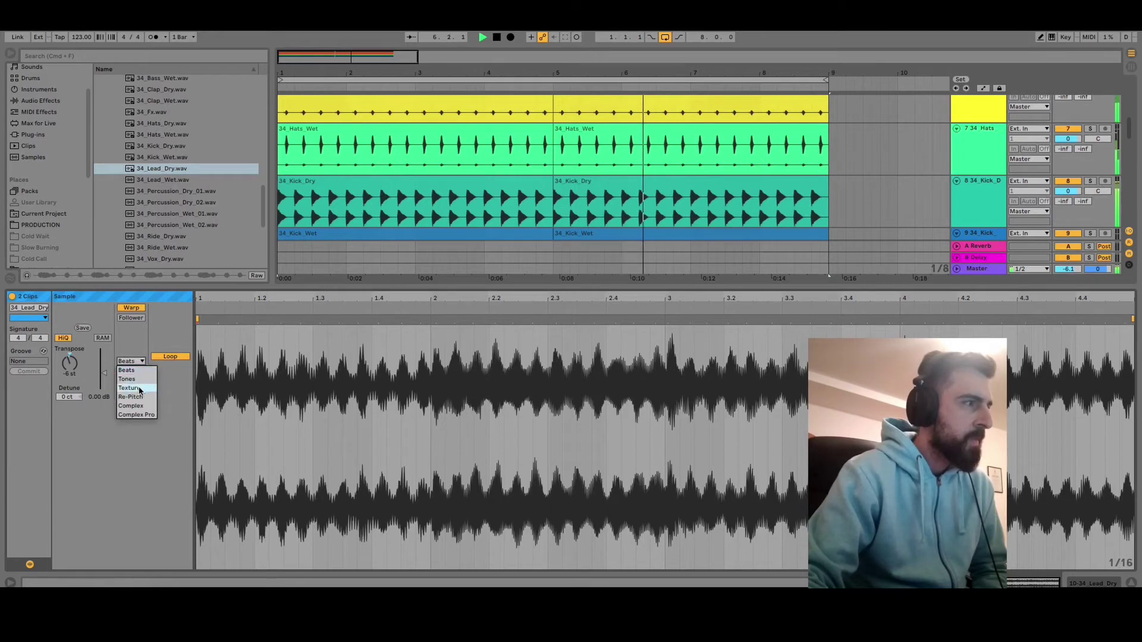
left_click(142, 406)
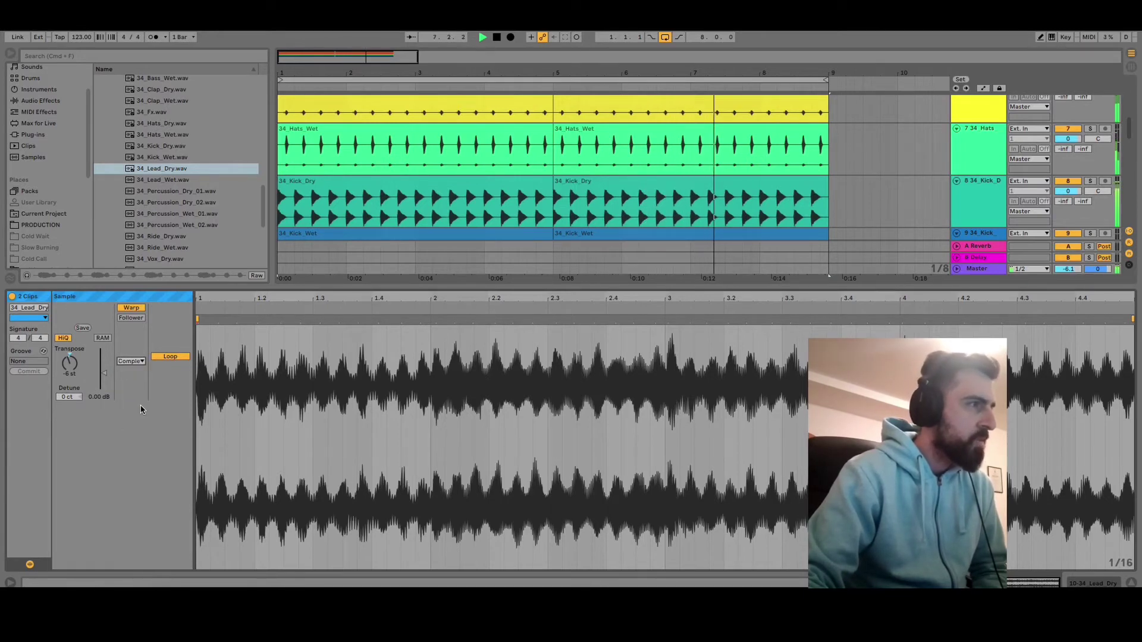
left_click(1097, 585)
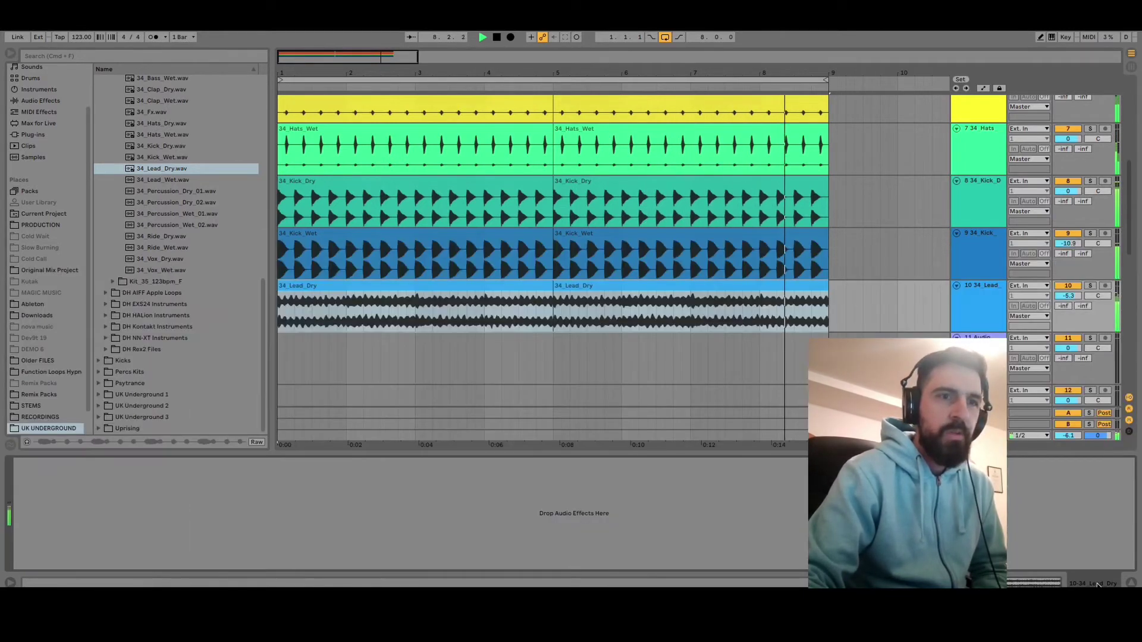
left_click_drag(1074, 296, 1067, 299)
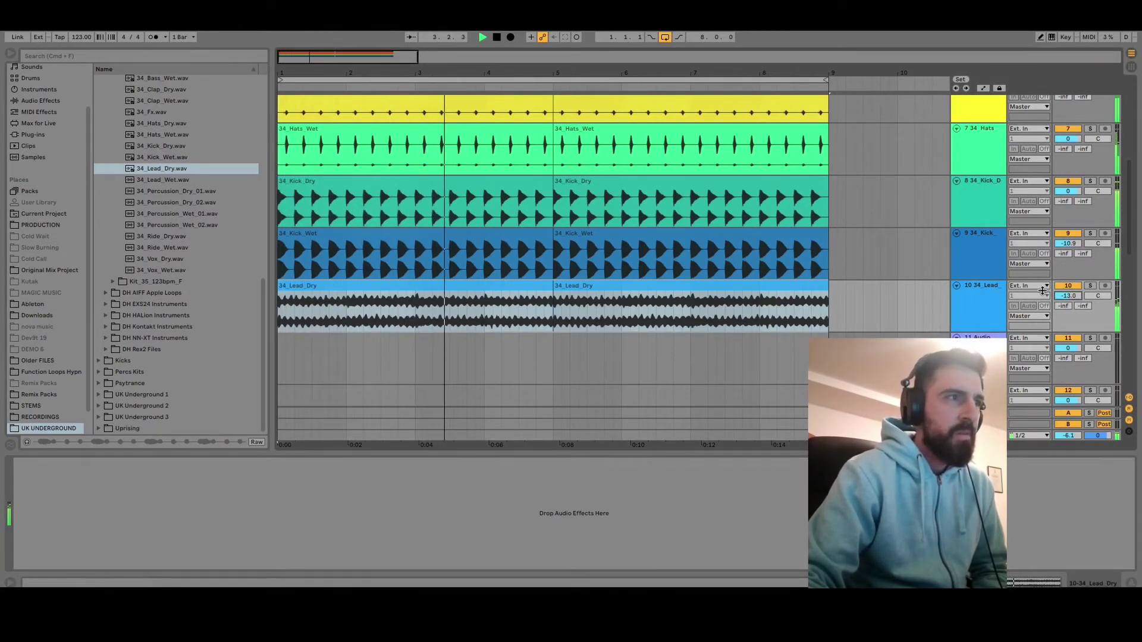
Add 34_Lead_Wet.wav to track 11 as two back-to-back clips from bar 1, with the track volume at -13.5 dB.
scroll(1021, 290, "down", 5)
left_click(143, 180)
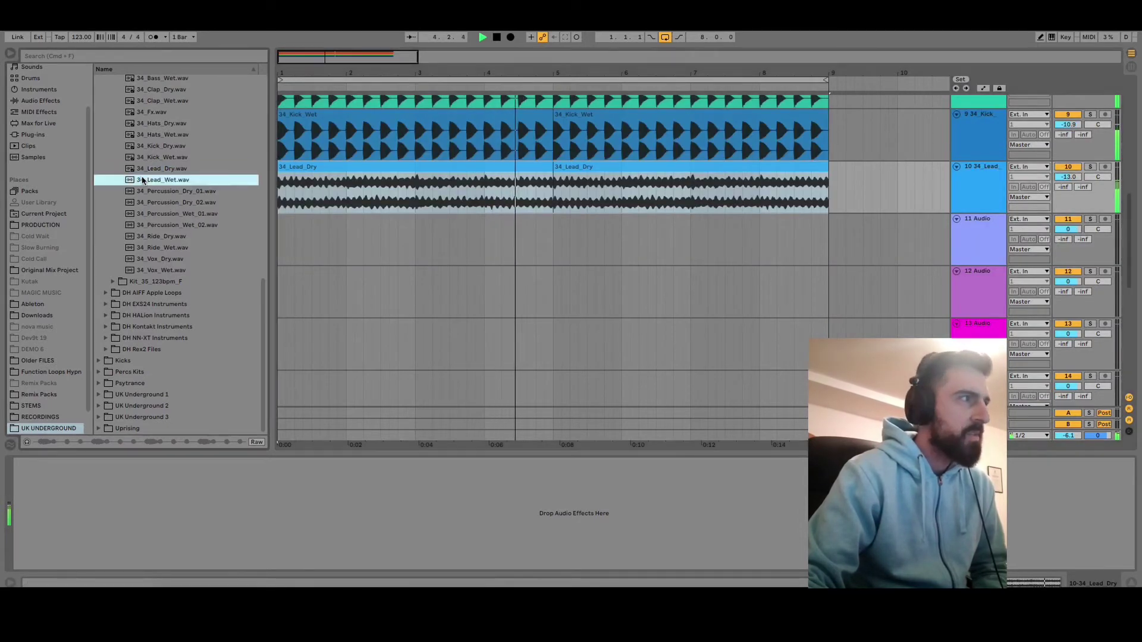
left_click_drag(143, 180, 283, 252)
right_click(458, 238)
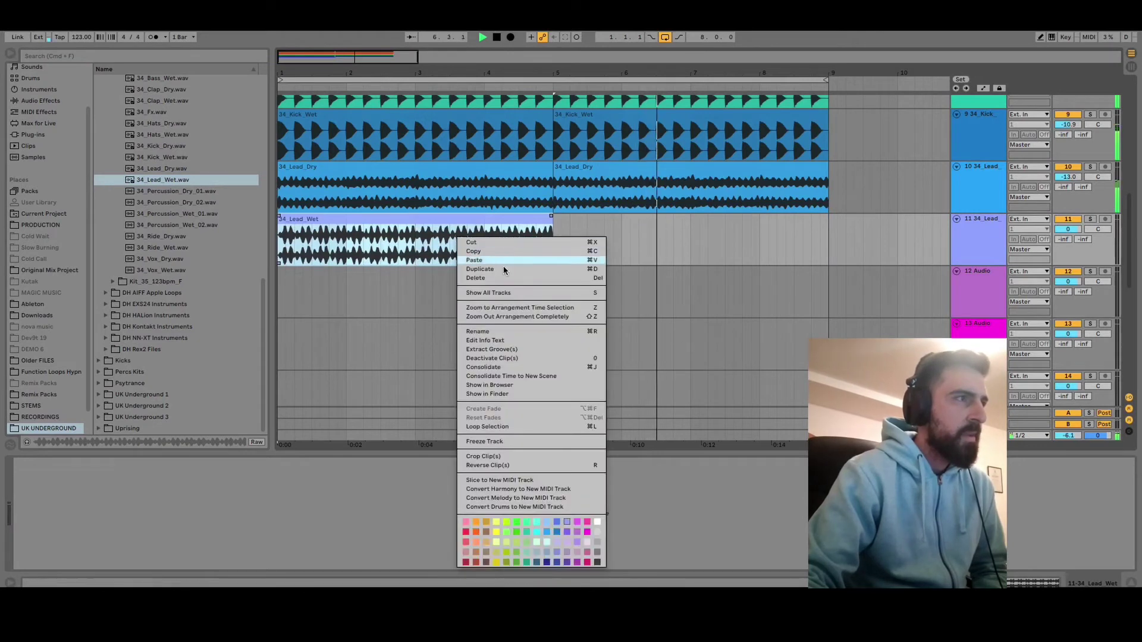
left_click(505, 275)
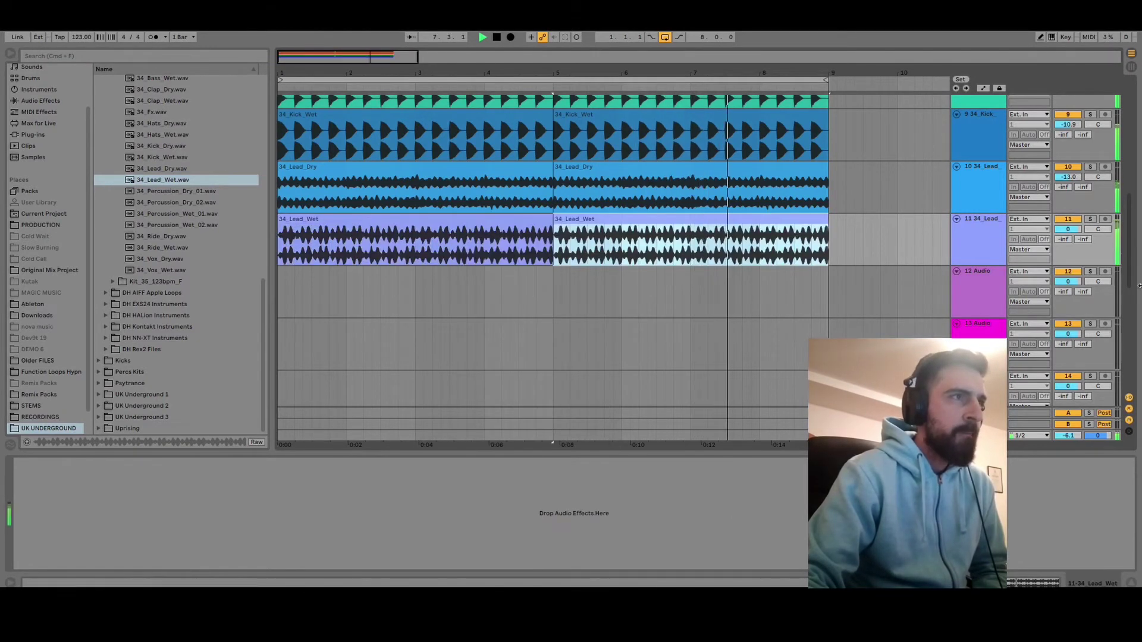
left_click_drag(1068, 229, 1068, 246)
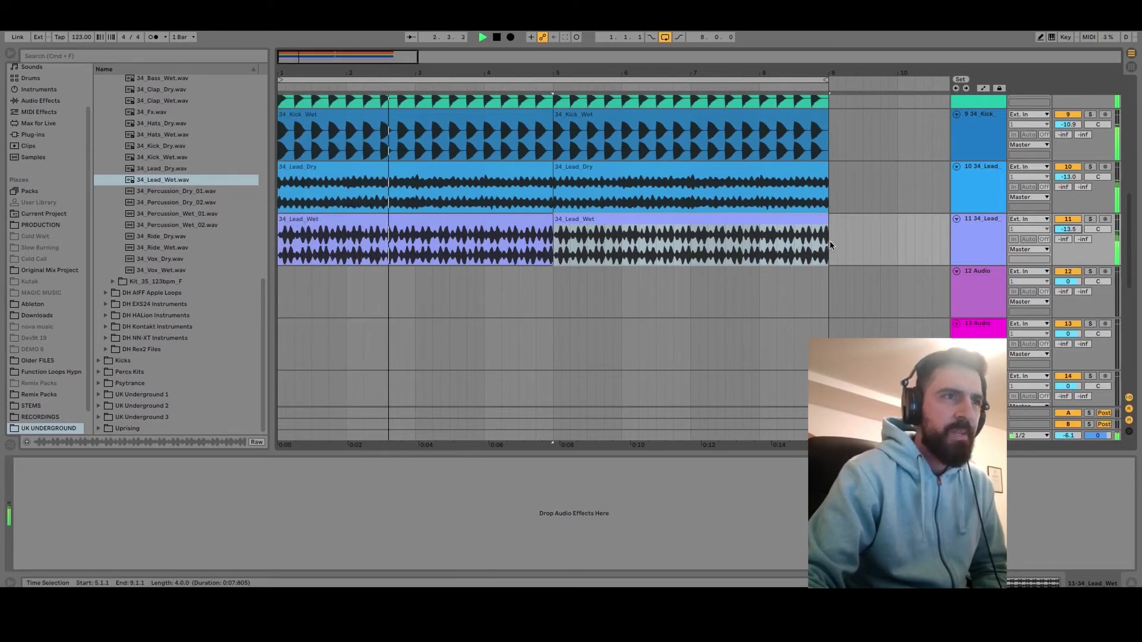
Transpose both wet lead clips to -6 st in Complex warp mode and lower the track volume to -18.3 dB.
left_click_drag(830, 241, 271, 260)
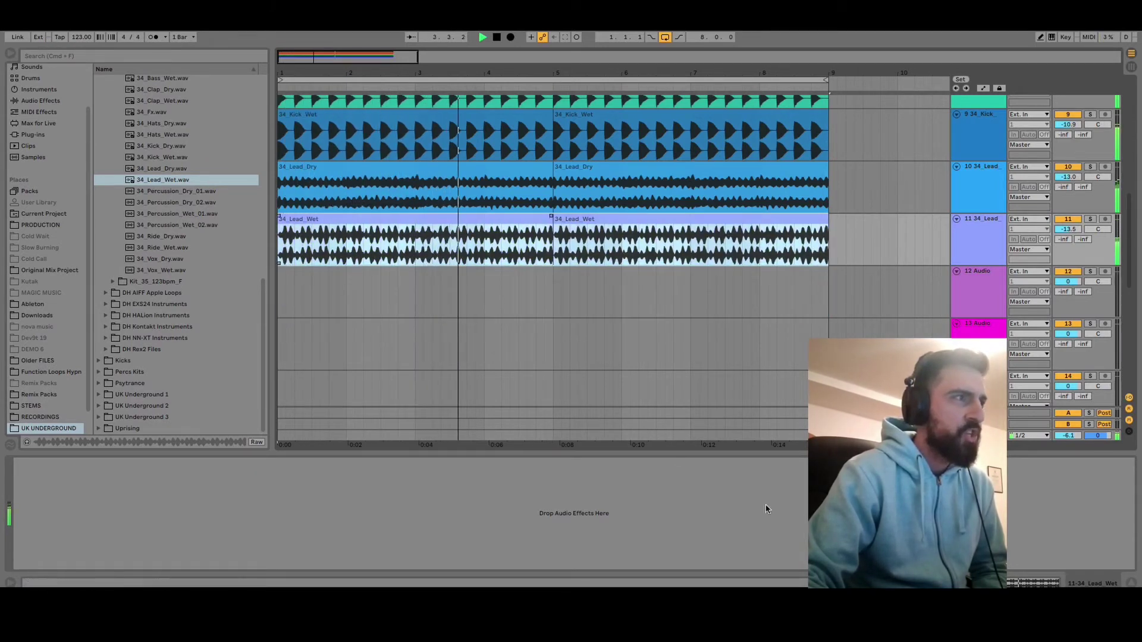
left_click(1010, 585)
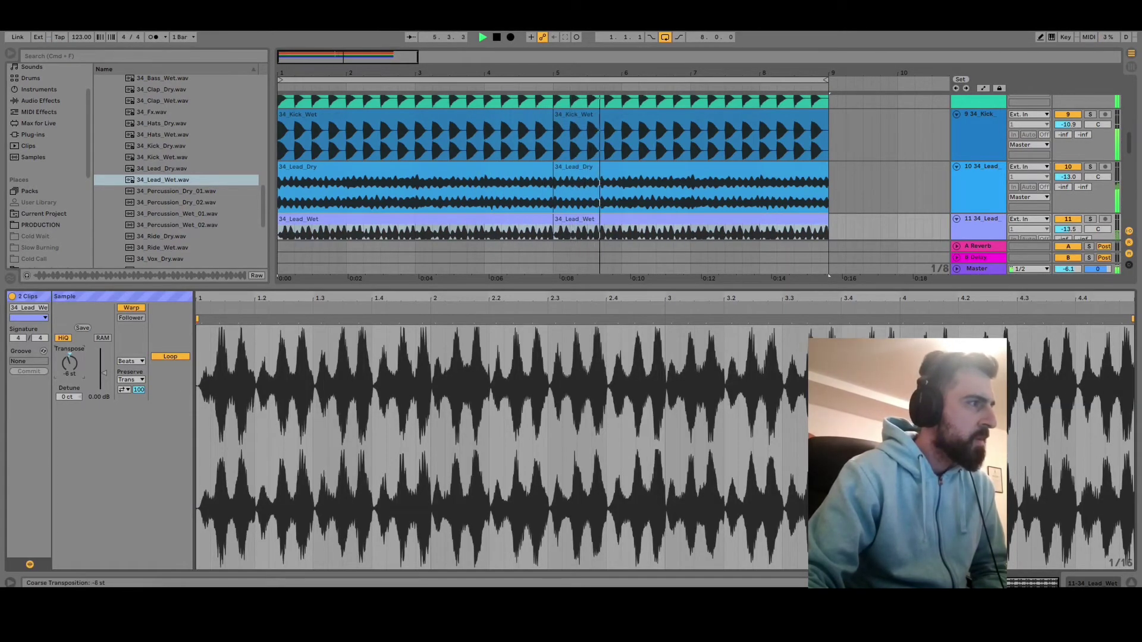
left_click(130, 362)
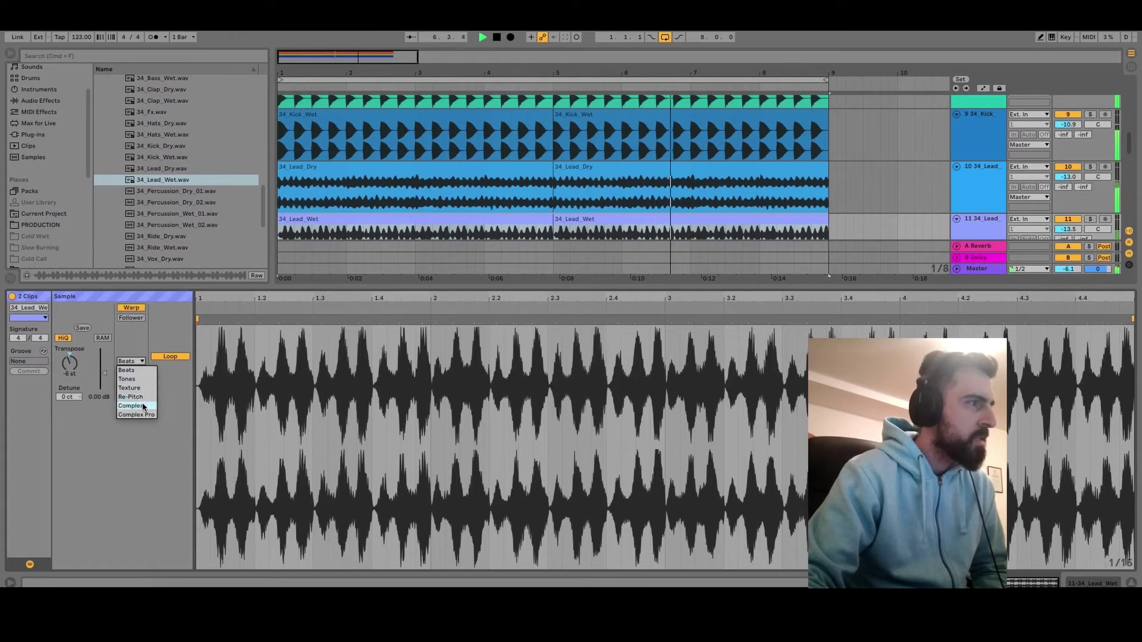
left_click(142, 406)
left_click(1098, 584)
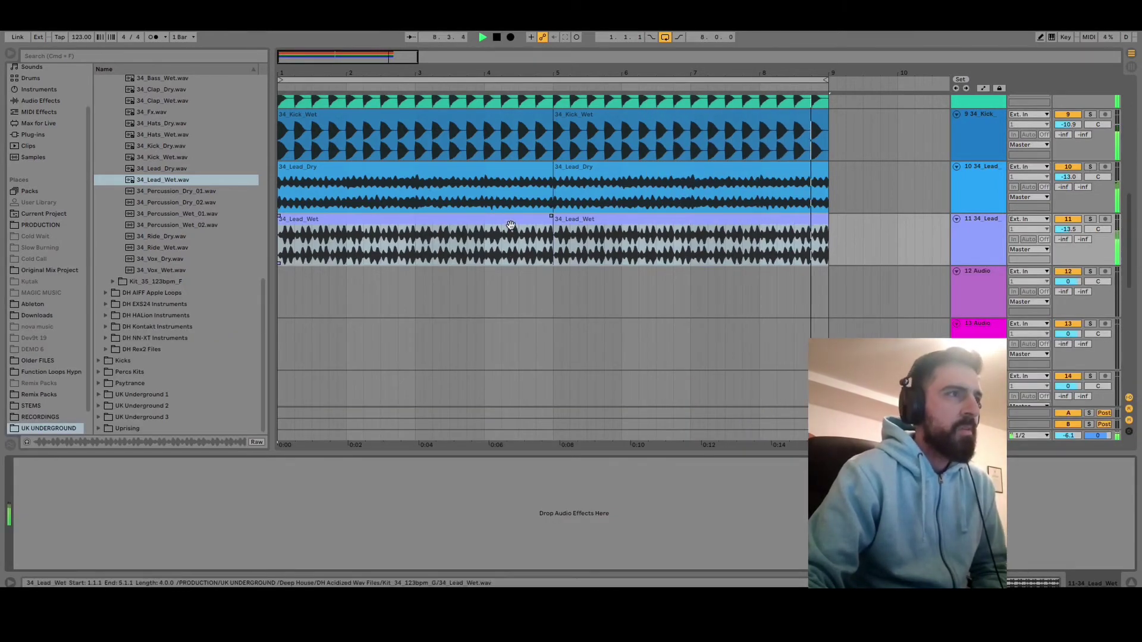
left_click(646, 233)
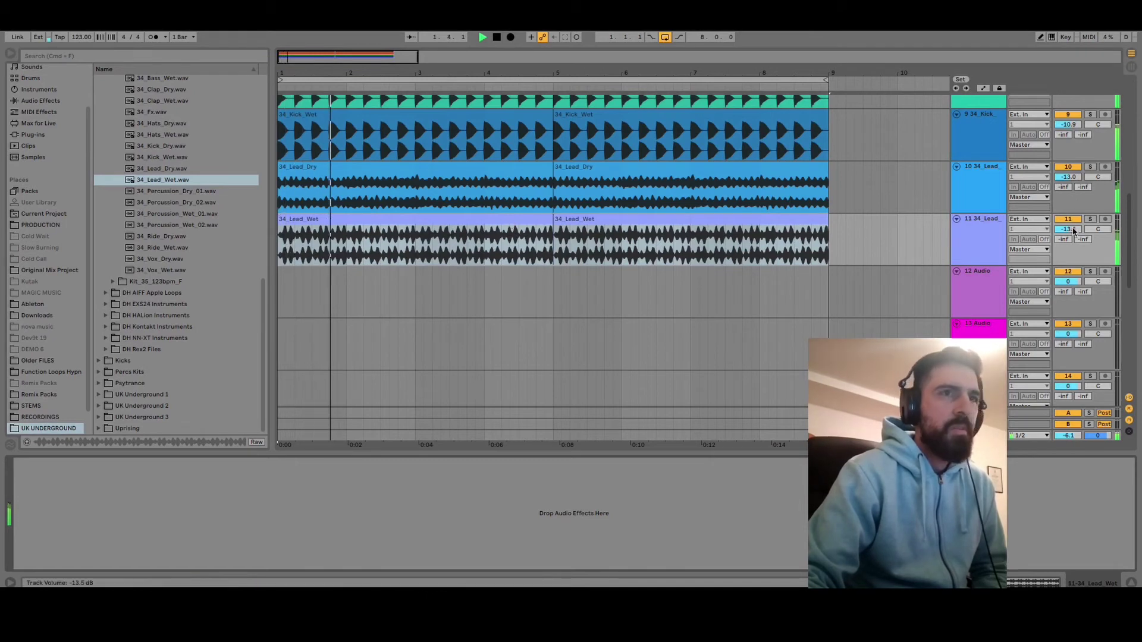
left_click_drag(1069, 229, 1069, 242)
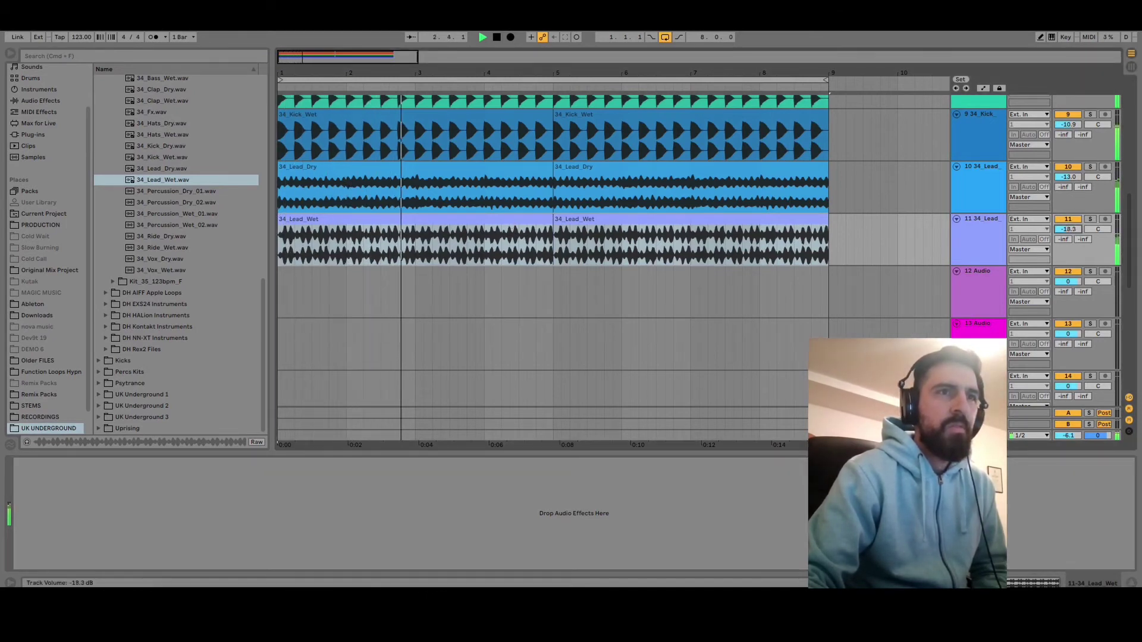
Delete the first wet lead clip on track 11, keeping only the one starting at bar 5.
left_click(516, 236)
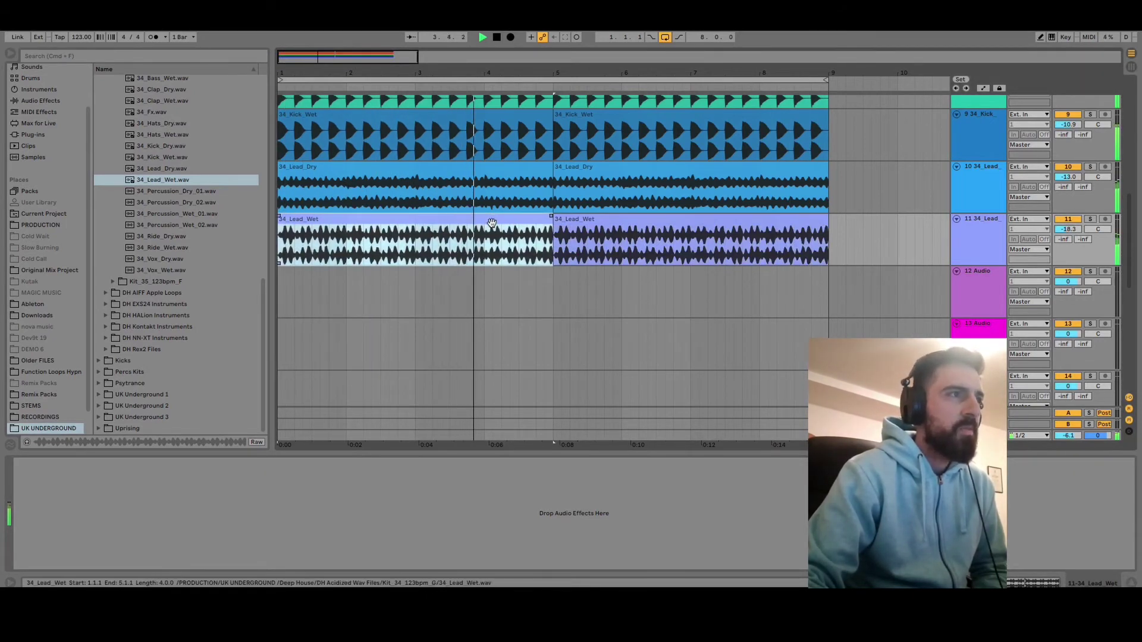
key("Delete")
left_click(501, 240)
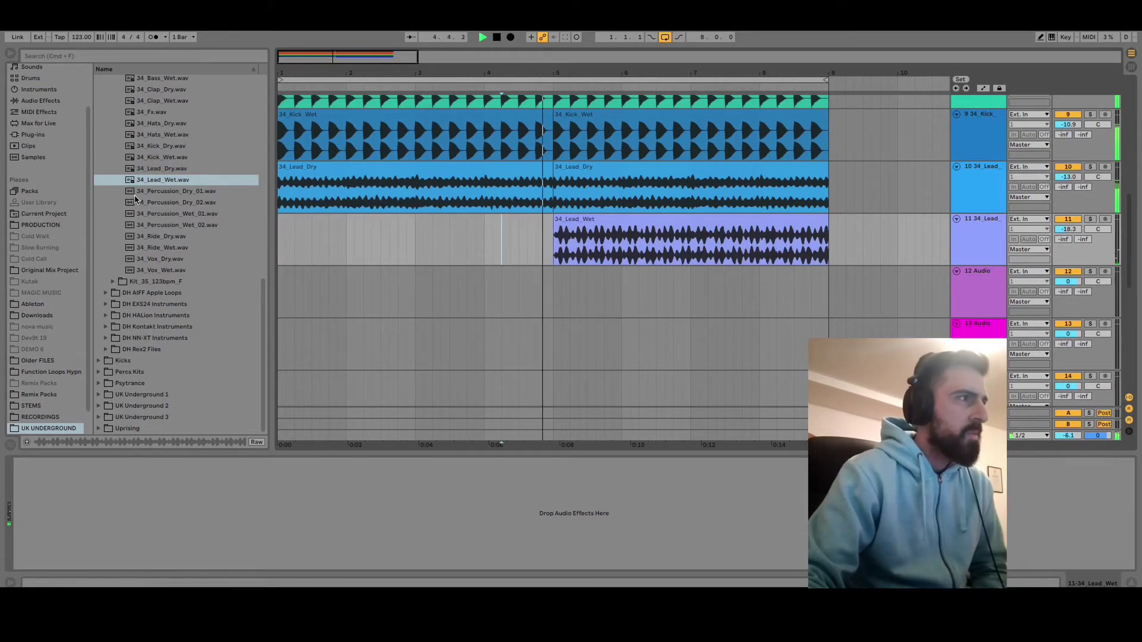
Add 34_Percussion_Dry_01.wav to track 12 as two back-to-back clips from bar 1, with the track volume at 6.0 dB.
left_click_drag(133, 193, 281, 294)
right_click(420, 295)
left_click(458, 314)
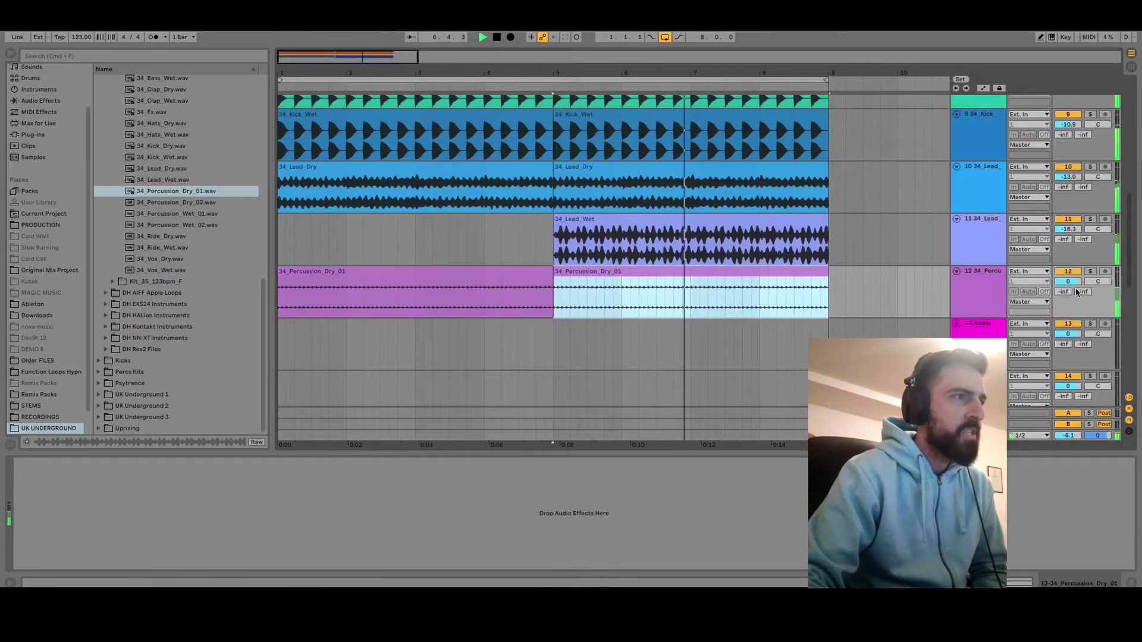
left_click_drag(1068, 282, 1068, 256)
Add 34_Percussion_Dry_02.wav to track 13 as two back-to-back clips from bar 1, with the track volume at 4.0 dB.
scroll(893, 278, "down", 2)
left_click_drag(132, 202, 283, 294)
right_click(440, 302)
left_click(562, 320)
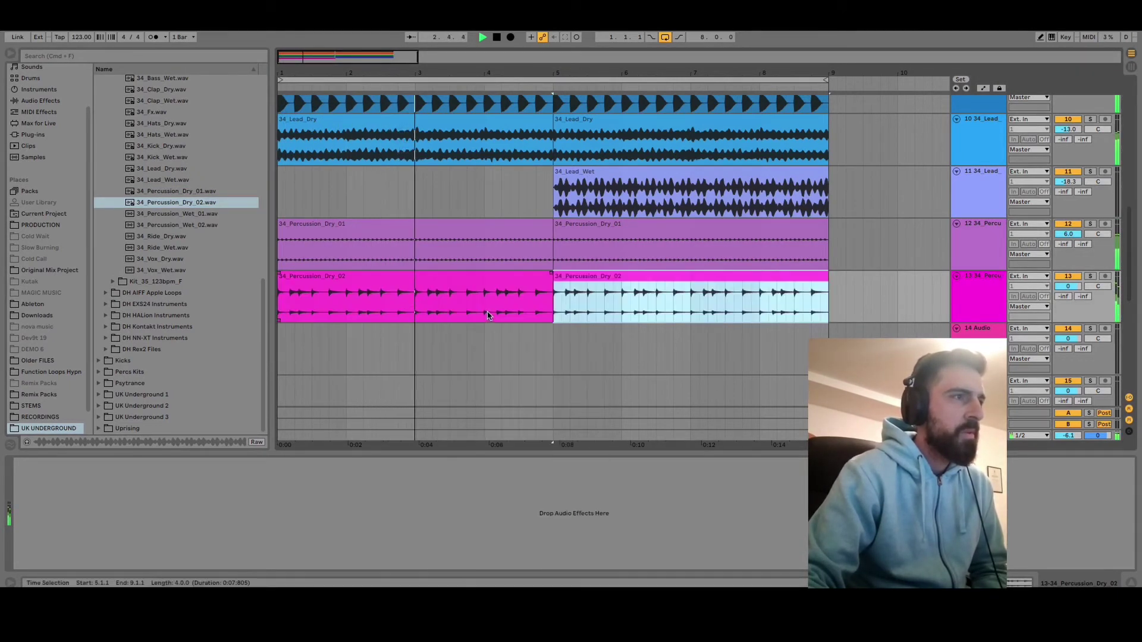
left_click_drag(1079, 289, 1079, 269)
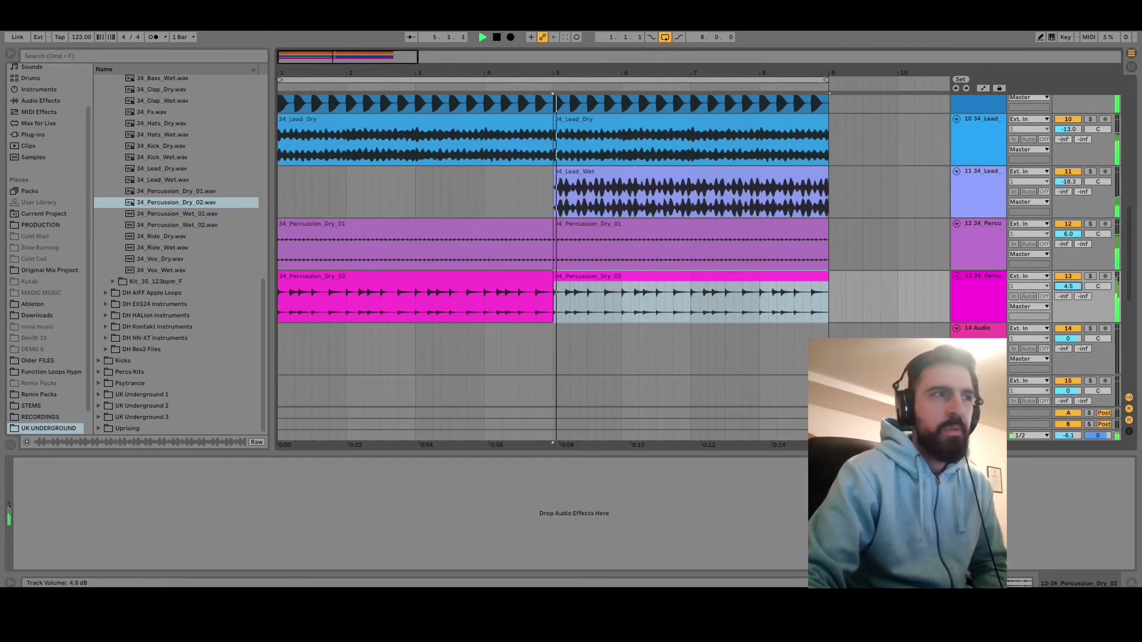
left_click_drag(1068, 286, 1068, 290)
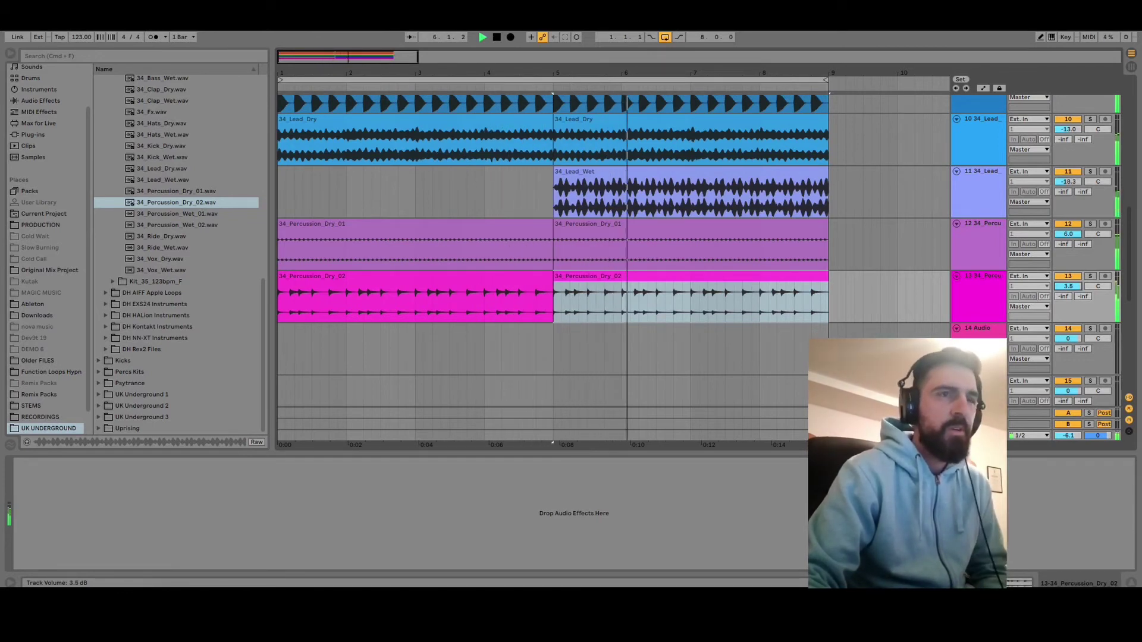
scroll(862, 280, "down", 2)
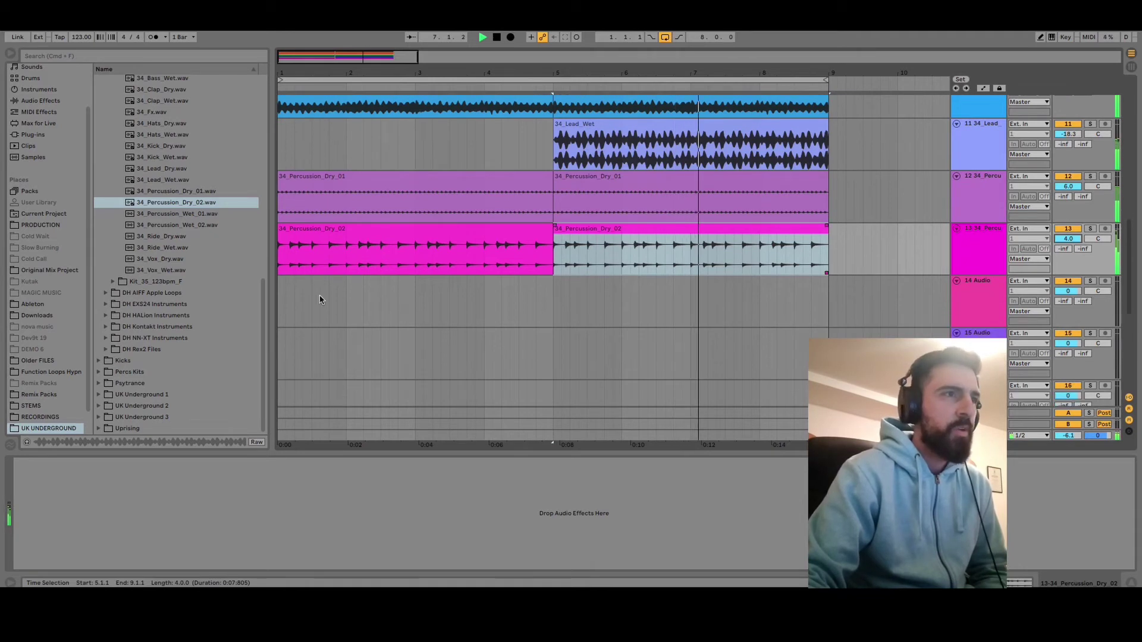
Add 34_Percussion_Wet_01.wav to track 14 as two back-to-back clips from bar 1, with the track volume at 0.7 dB.
left_click_drag(129, 214, 361, 314)
right_click(384, 314)
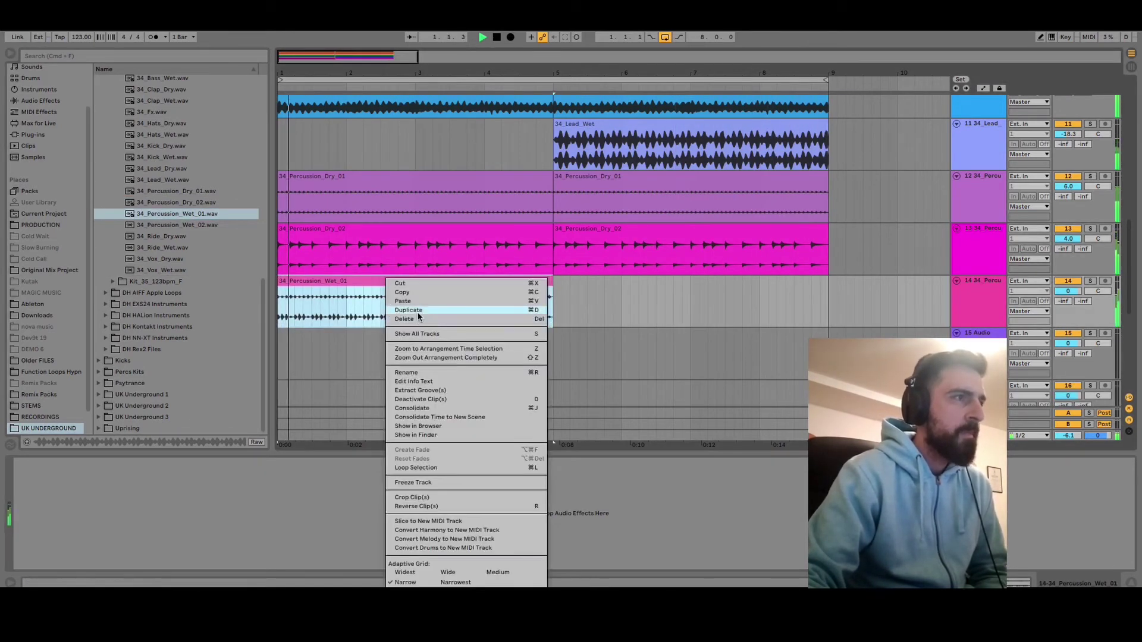
left_click(408, 311)
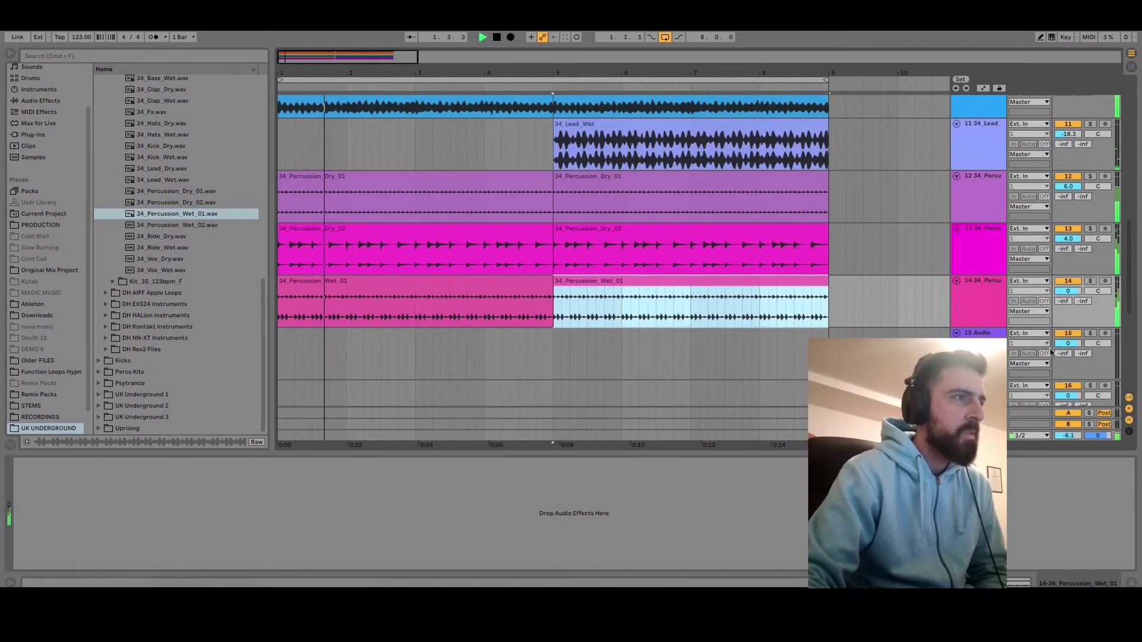
left_click(1079, 293)
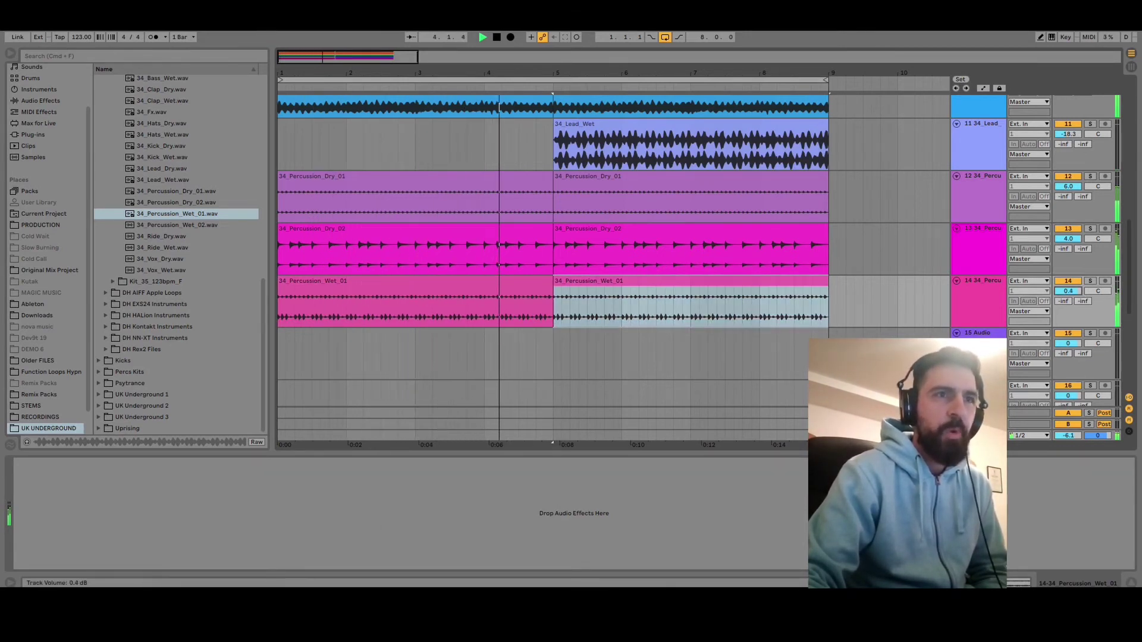
Add 34_Percussion_Wet_02.wav to track 15 as two back-to-back clips from bar 1, with the track volume at -5.6 dB.
scroll(851, 321, "down", 2)
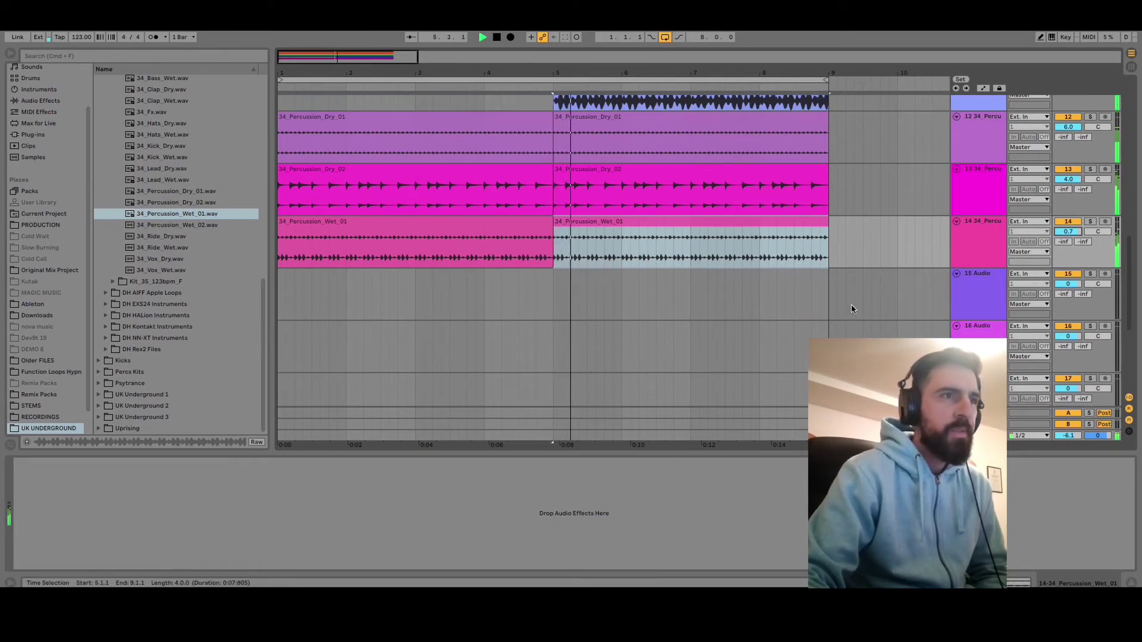
left_click_drag(132, 227, 280, 298)
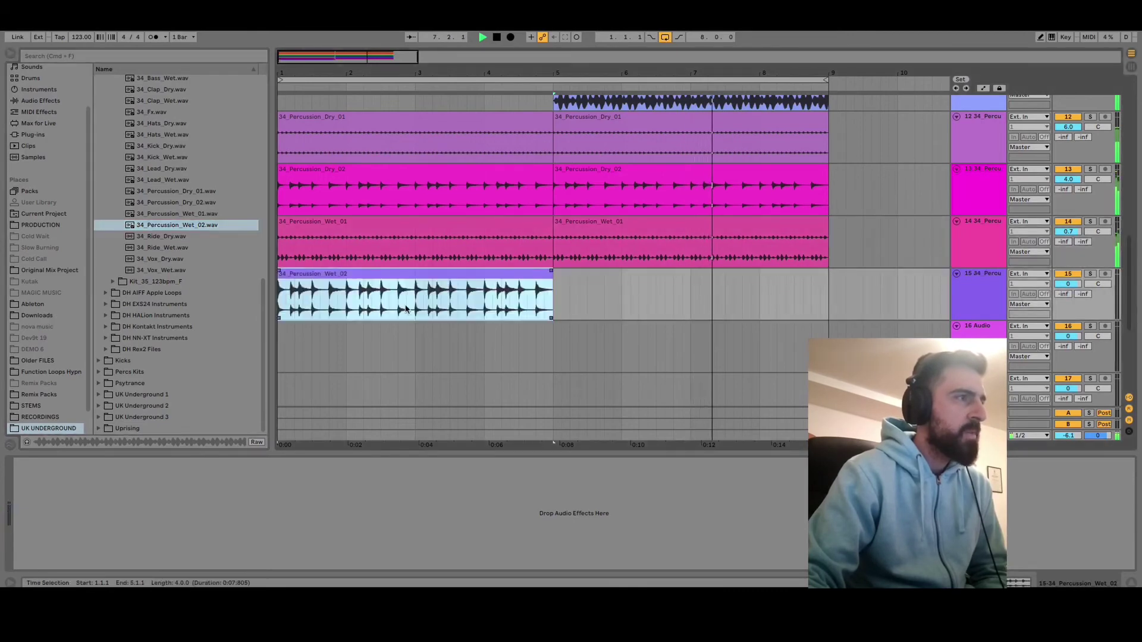
right_click(412, 277)
left_click(464, 312)
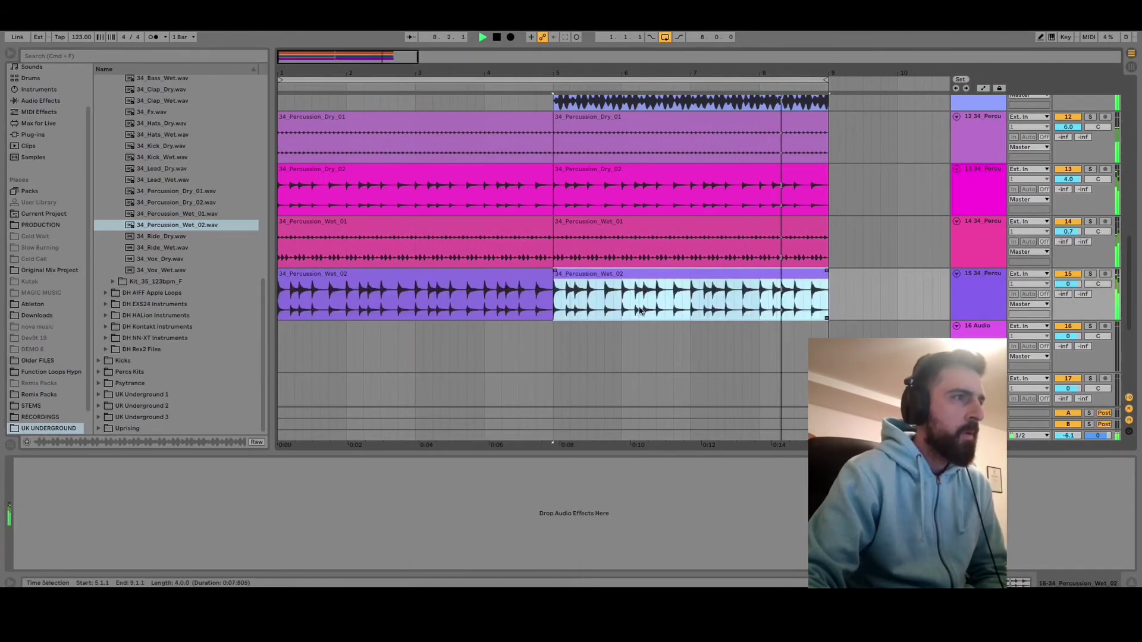
left_click_drag(1078, 286, 1068, 286)
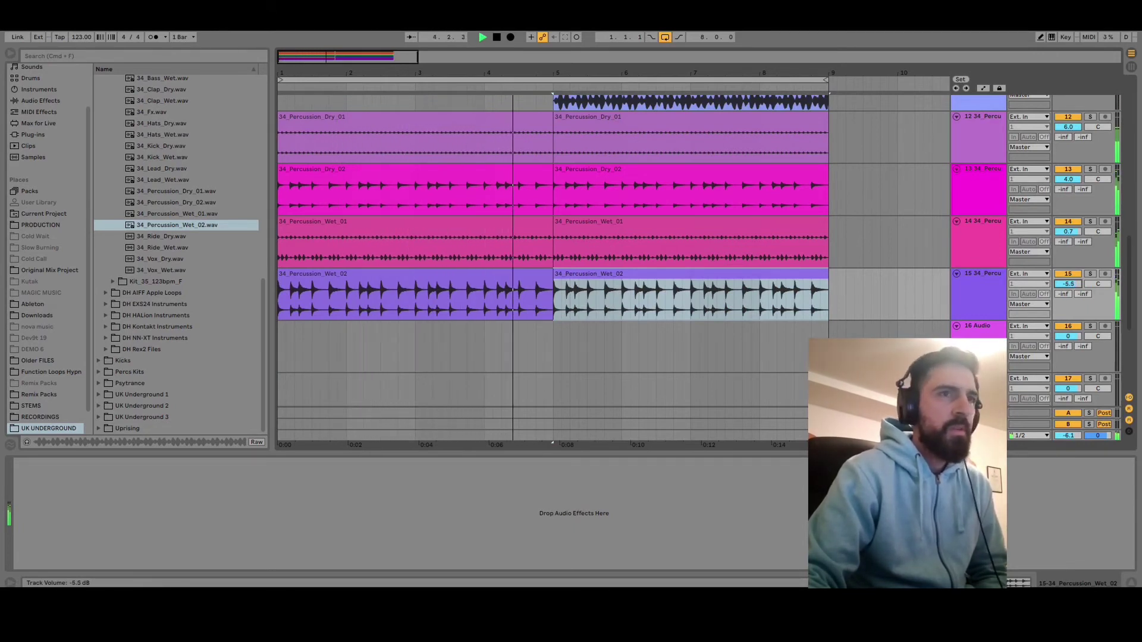
Add 34_Ride_Dry.wav to track 16 as two back-to-back clips from bar 1, with the track volume at 4.4 dB.
scroll(844, 277, "down", 2)
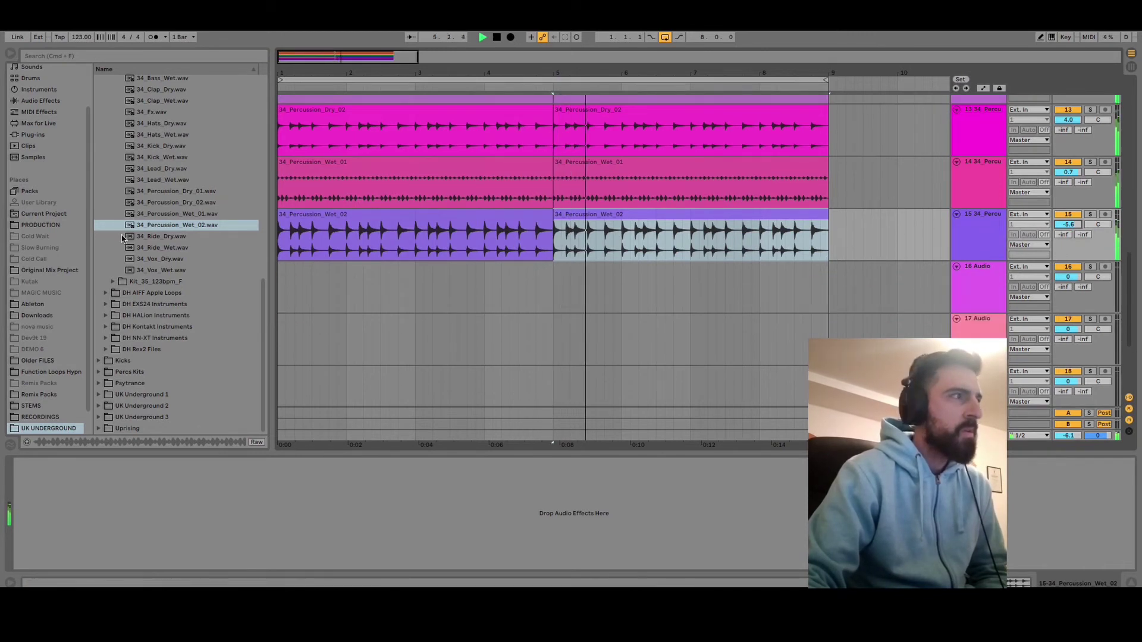
left_click_drag(129, 238, 283, 292)
right_click(422, 297)
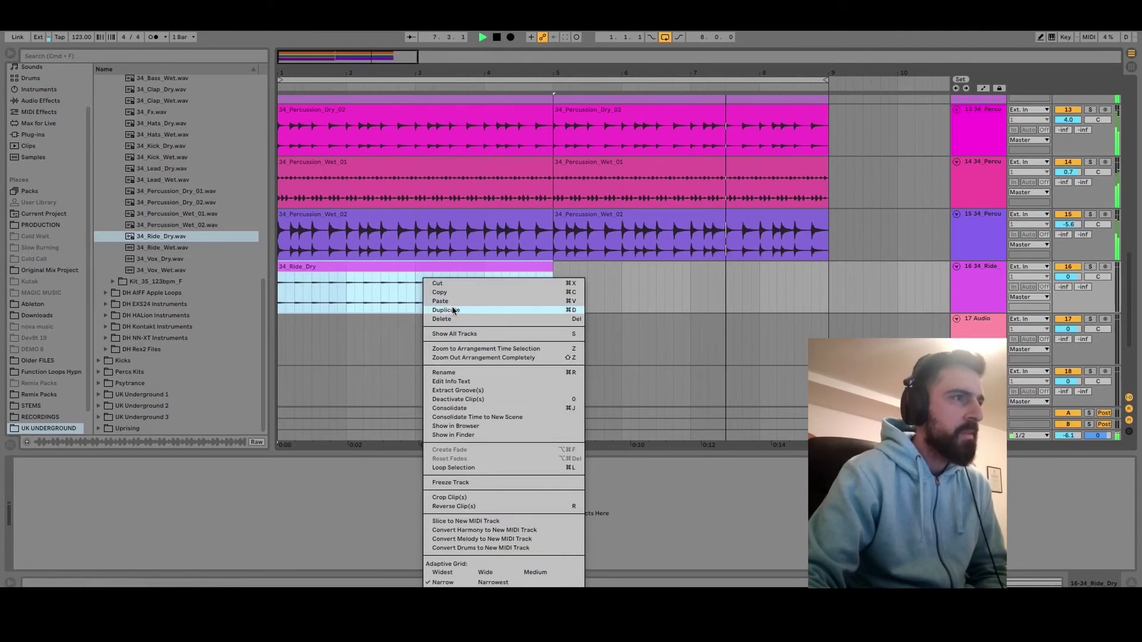
left_click(452, 310)
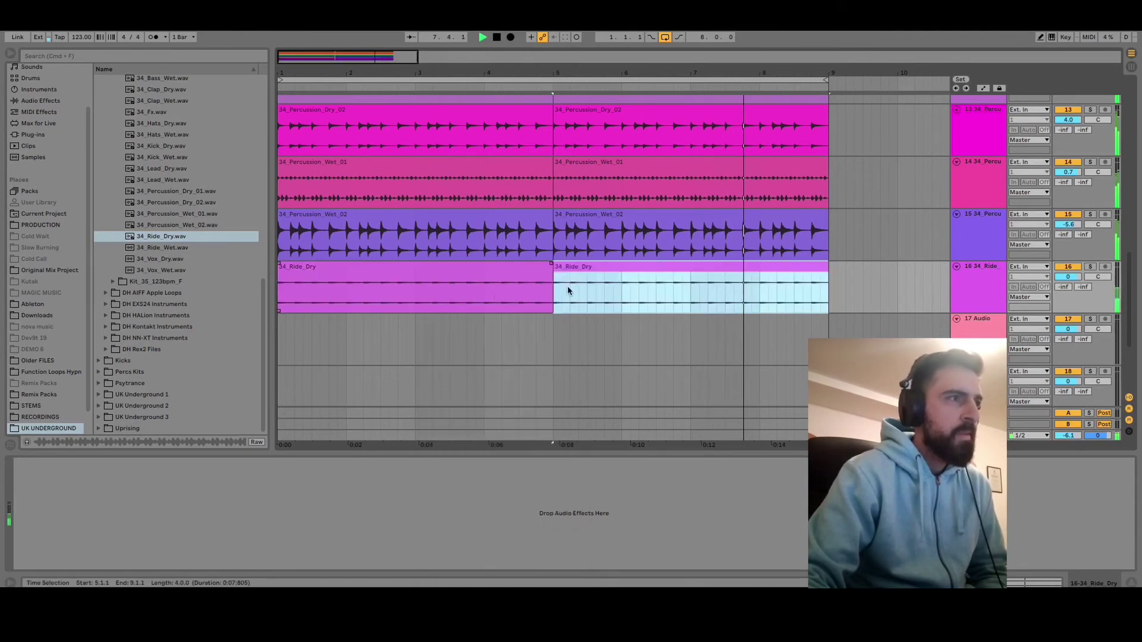
left_click(1072, 281)
left_click_drag(1070, 278, 1070, 272)
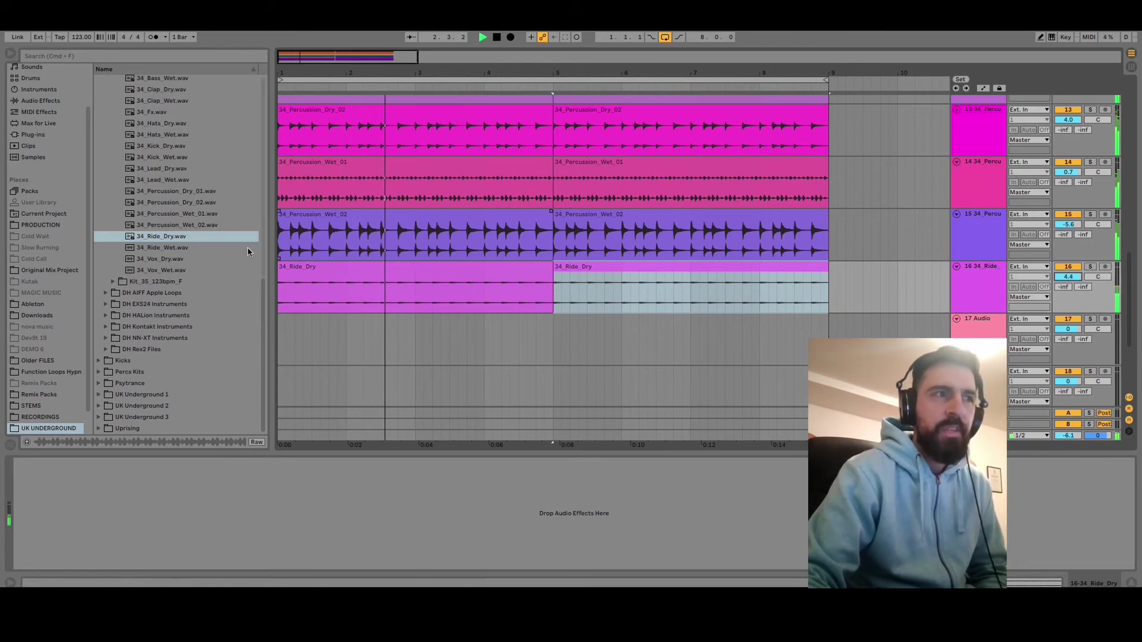
Add 34_Ride_Wet.wav to track 17 as two back-to-back clips from bar 1, with the track volume at -3.5 dB.
left_click_drag(235, 248, 383, 349)
key("z")
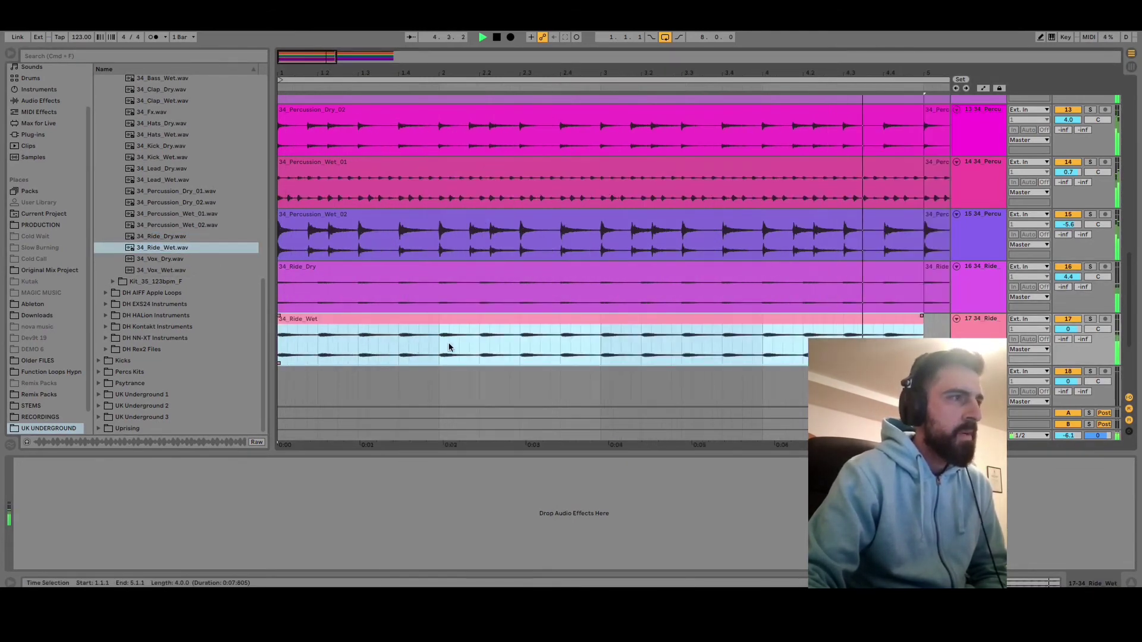
left_click_drag(299, 56, 300, 95)
right_click(361, 353)
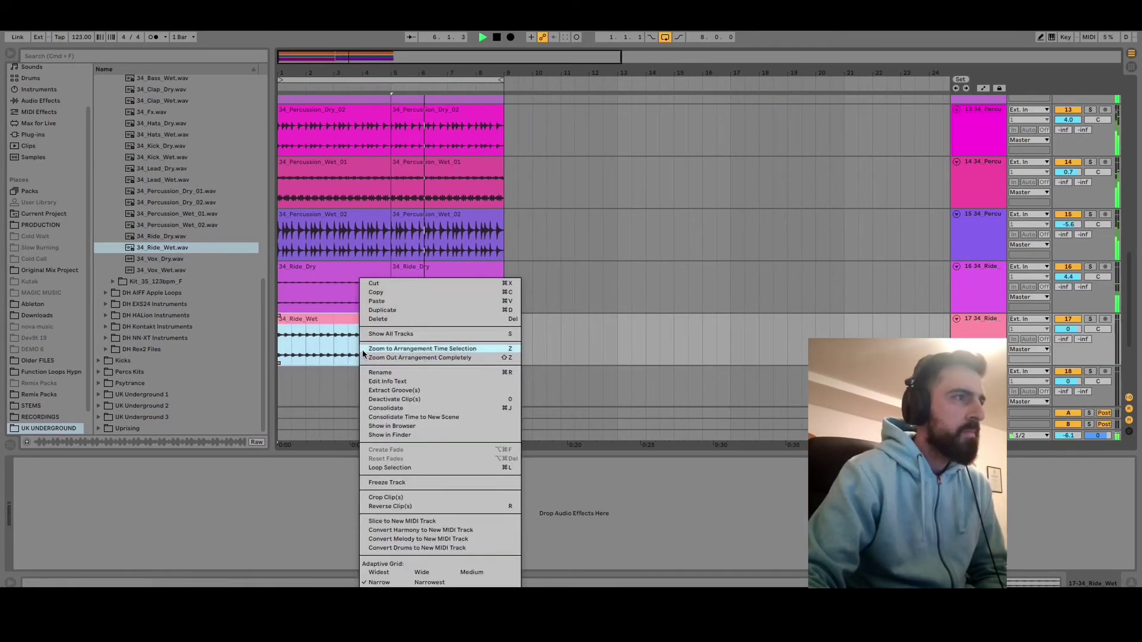
left_click(387, 310)
left_click(1068, 329)
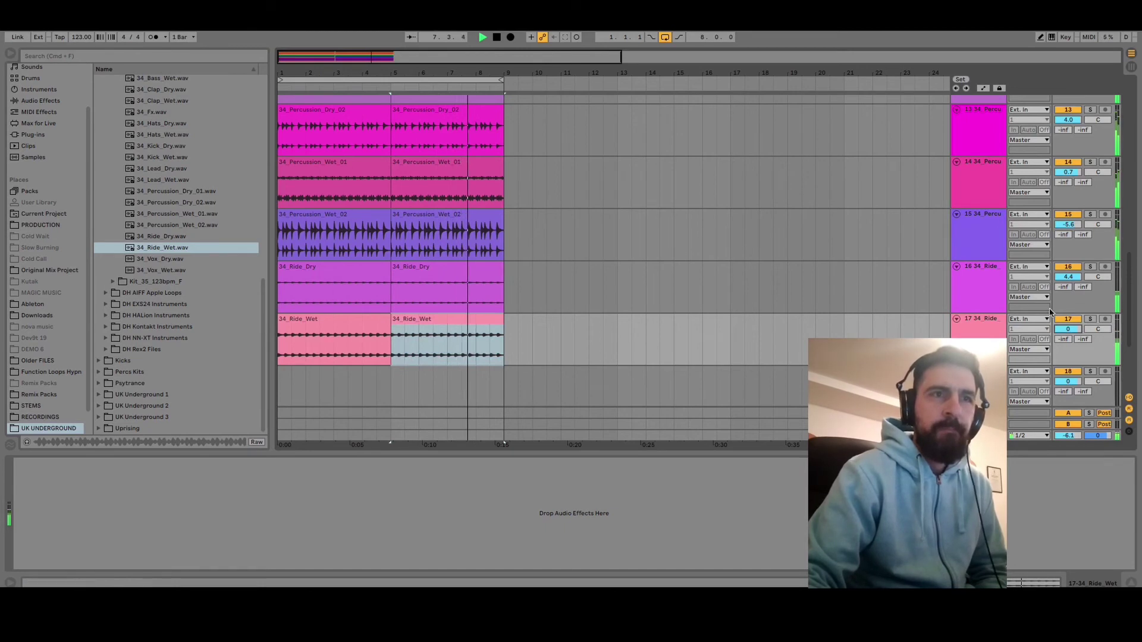
key("minus")
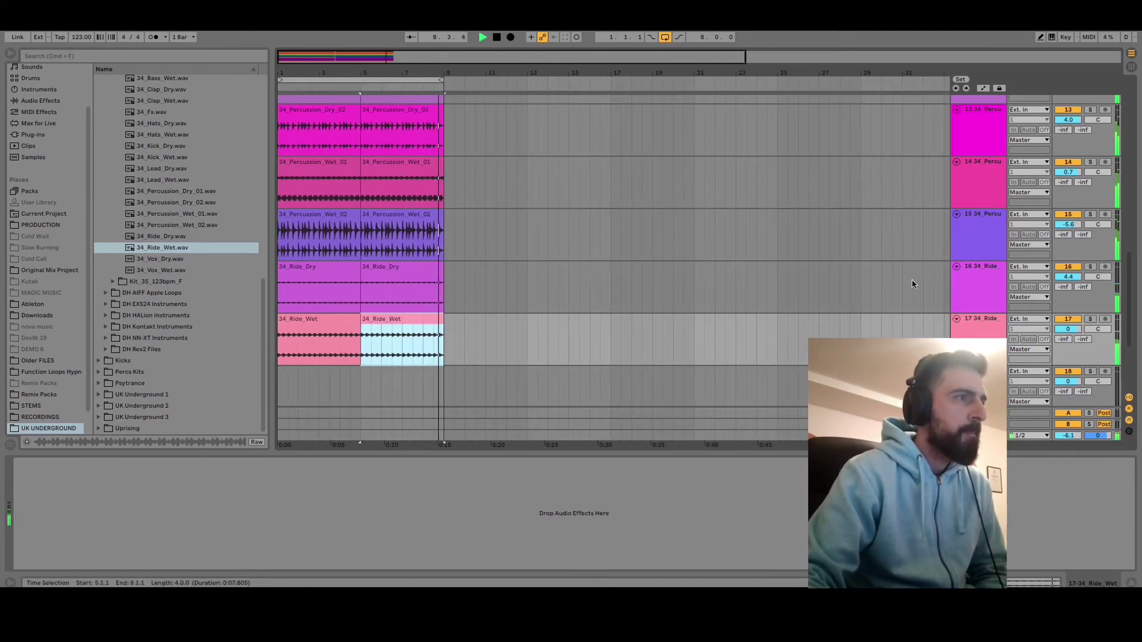
scroll(735, 332, "down", 3)
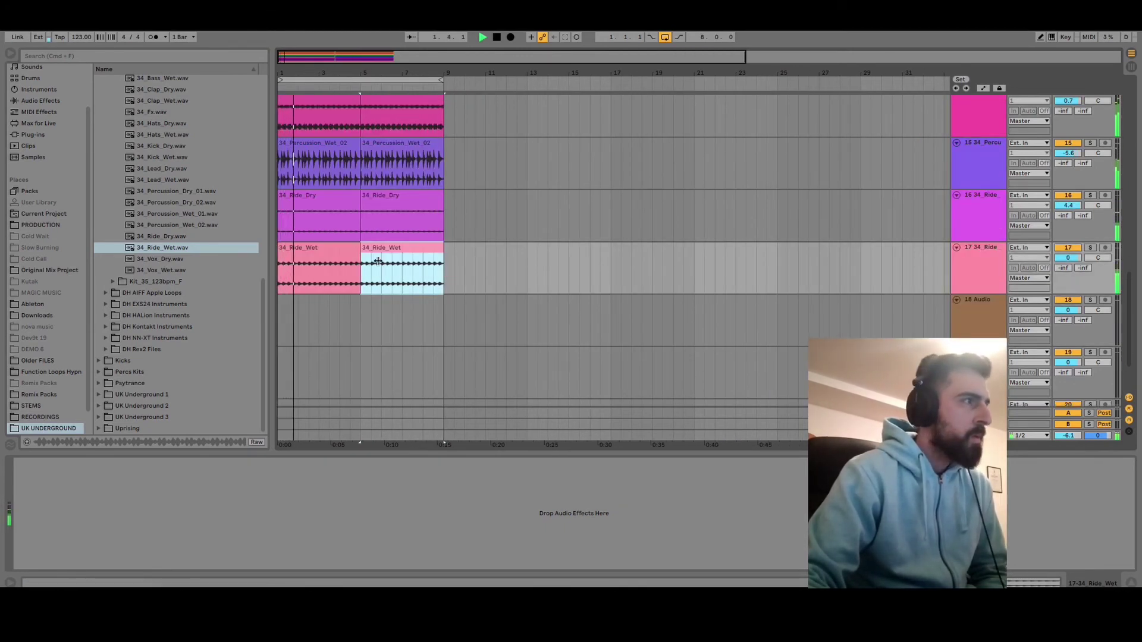
left_click_drag(1067, 260, 1068, 258)
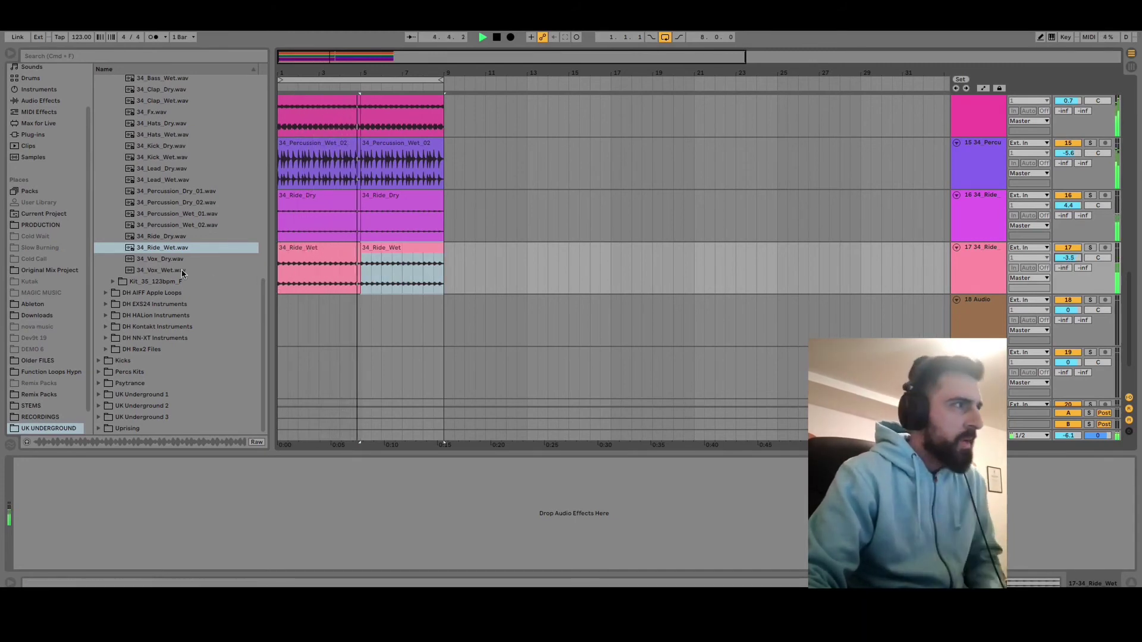
Add 34_Vox_Dry.wav to track 18 as two back-to-back clips from bar 1, with the track volume at -3.9 dB.
left_click_drag(129, 261, 283, 326)
right_click(331, 326)
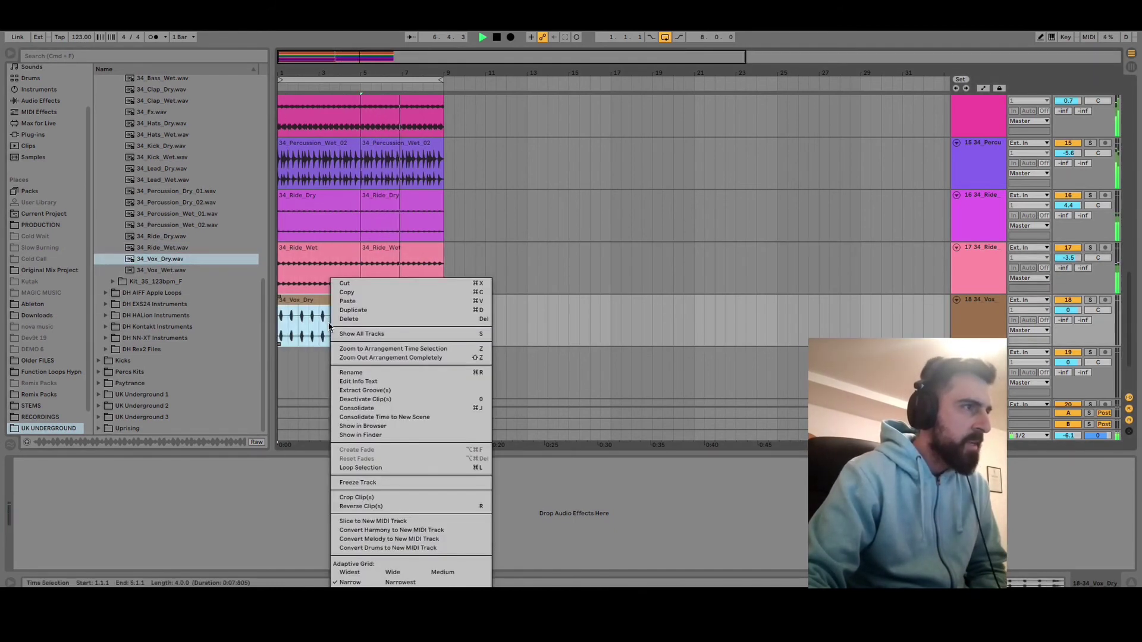
left_click(369, 311)
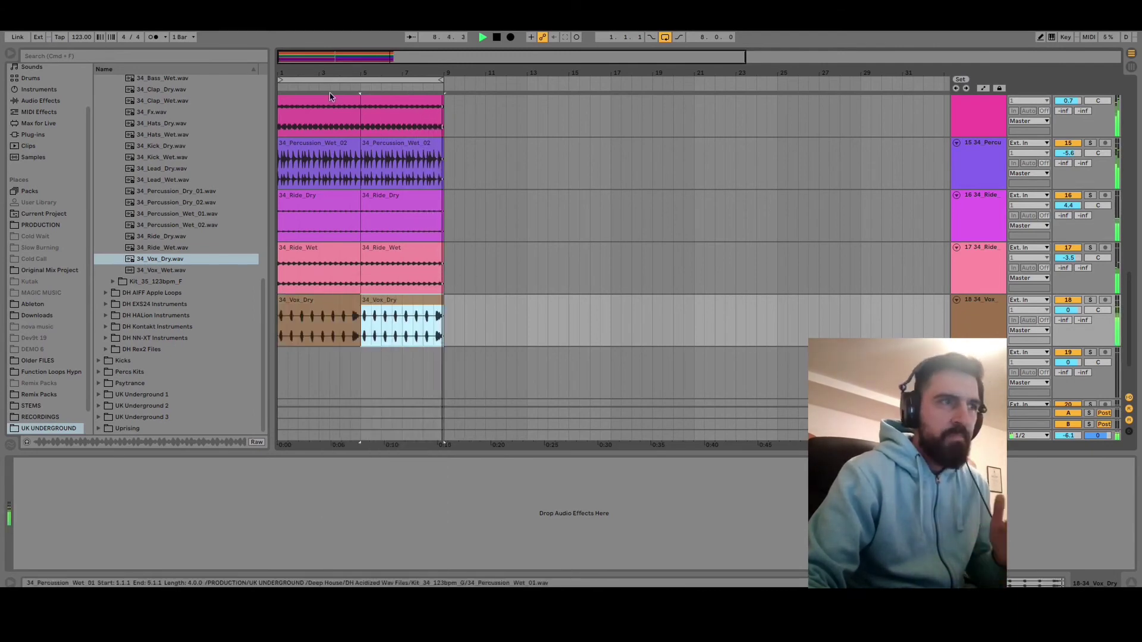
left_click_drag(292, 70, 290, 100)
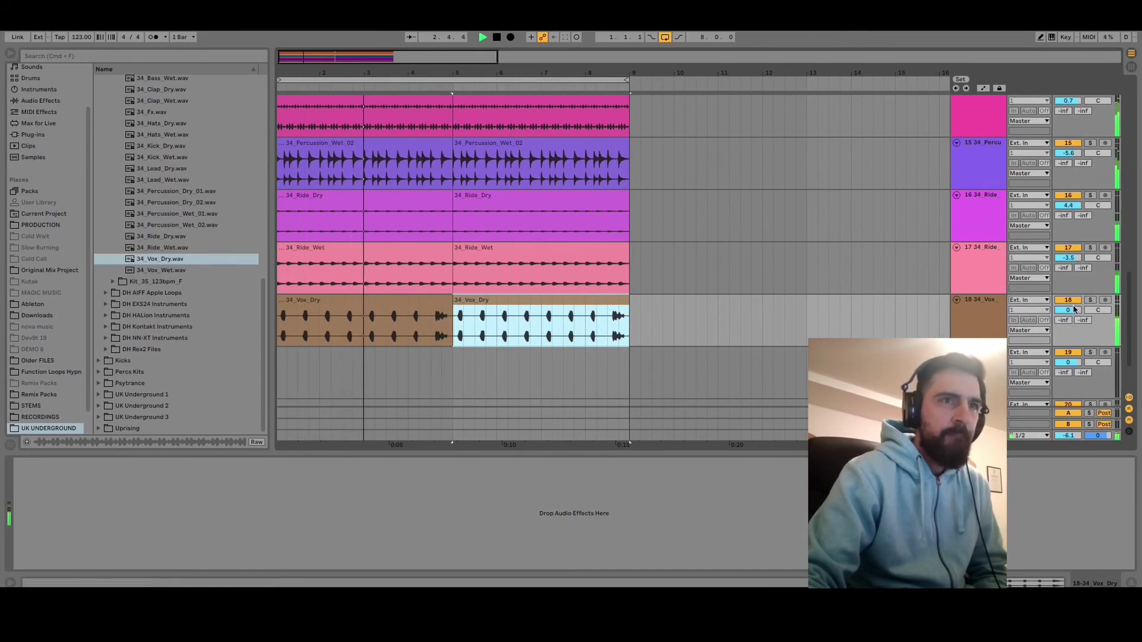
left_click_drag(1075, 314, 1075, 320)
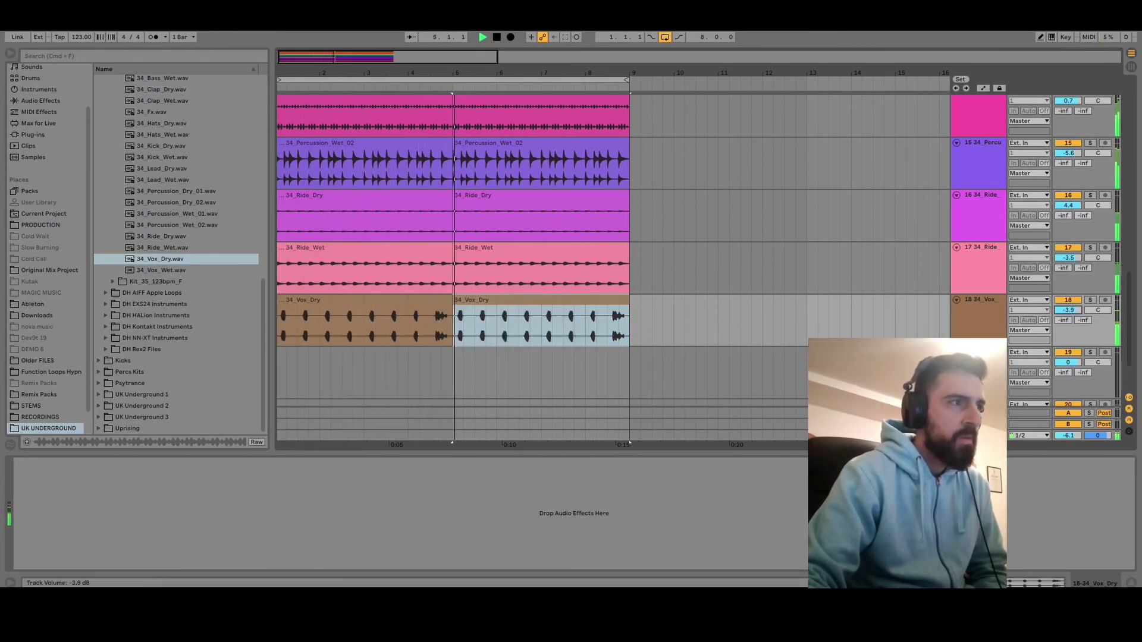
Raise the dry vocal track's send to the A Reverb return to -16.0 dB in the session mixer and return to the arrangement.
left_click(1131, 67)
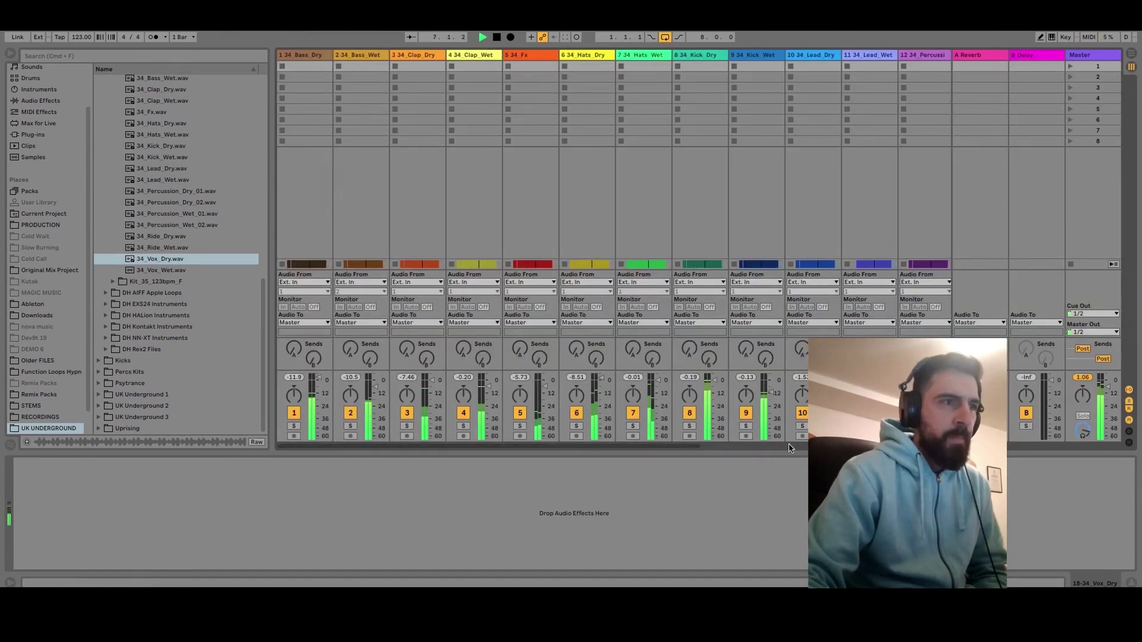
left_click_drag(693, 450, 946, 450)
left_click_drag(761, 354, 761, 342)
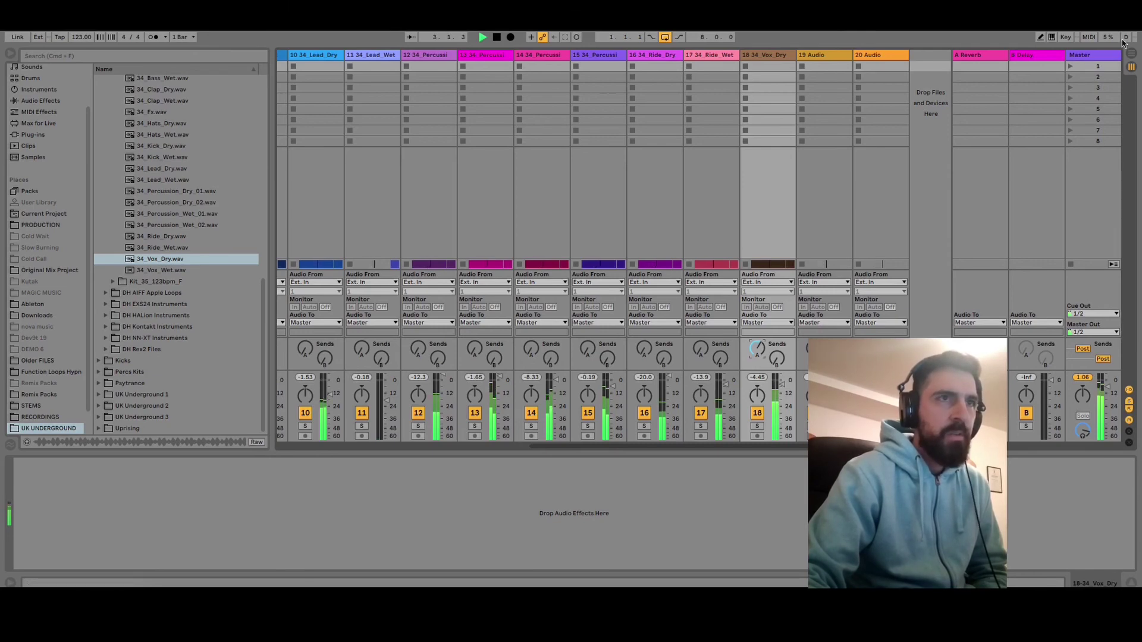
left_click(1131, 54)
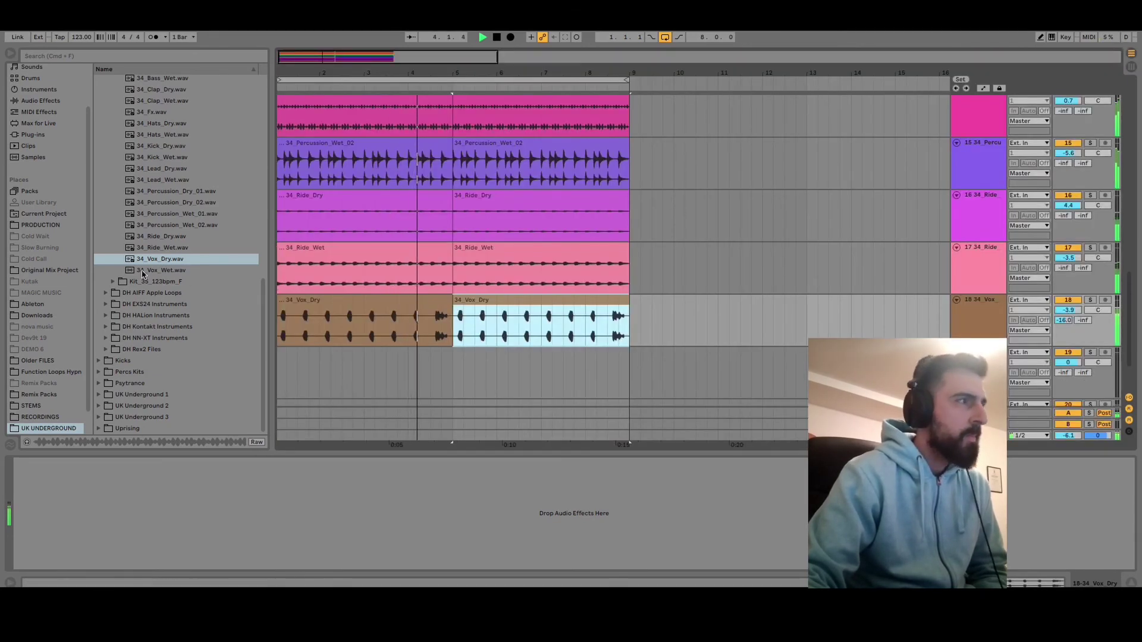
Add 34_Vox_Wet.wav to track 19 as two back-to-back clips from bar 1, with the track volume at -8.8 dB.
left_click_drag(135, 271, 286, 365)
right_click(331, 374)
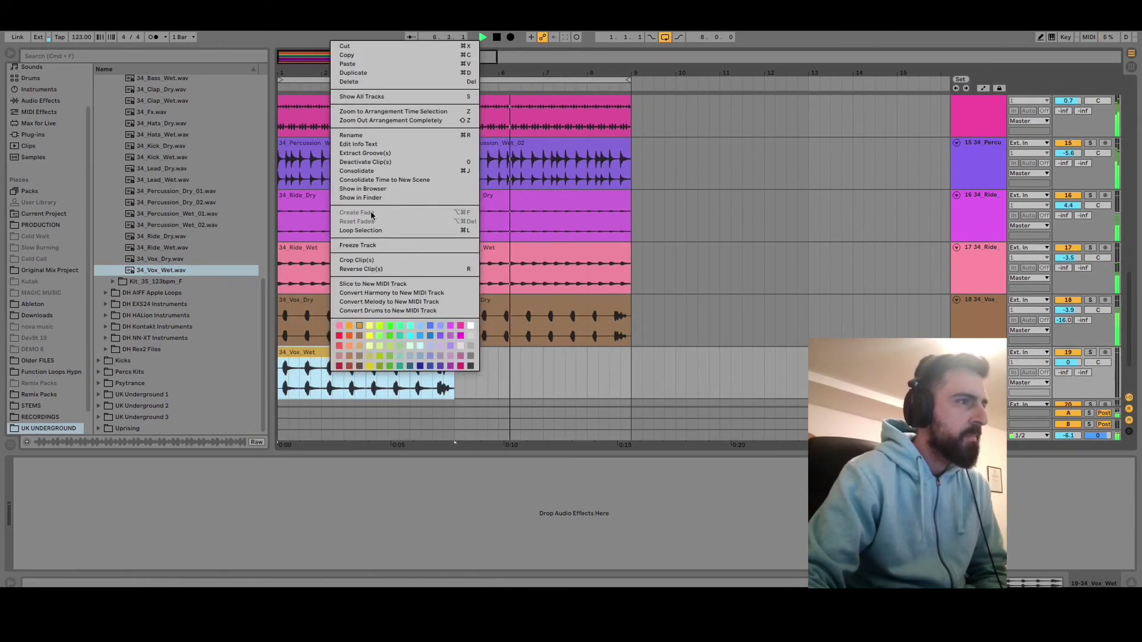
left_click(380, 73)
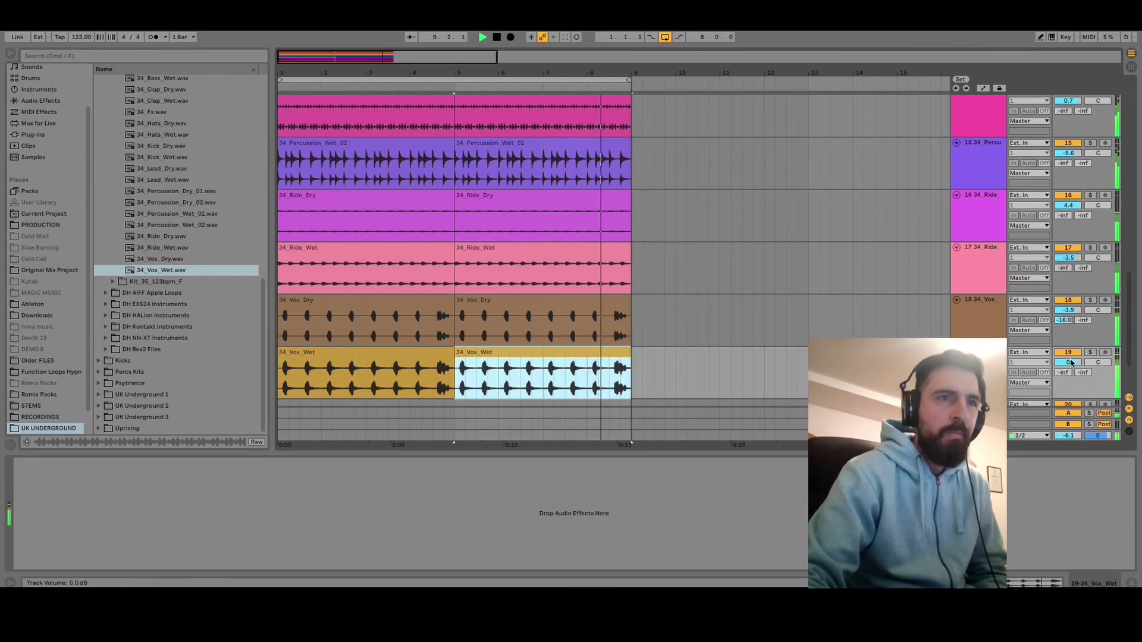
left_click_drag(1068, 363, 1068, 365)
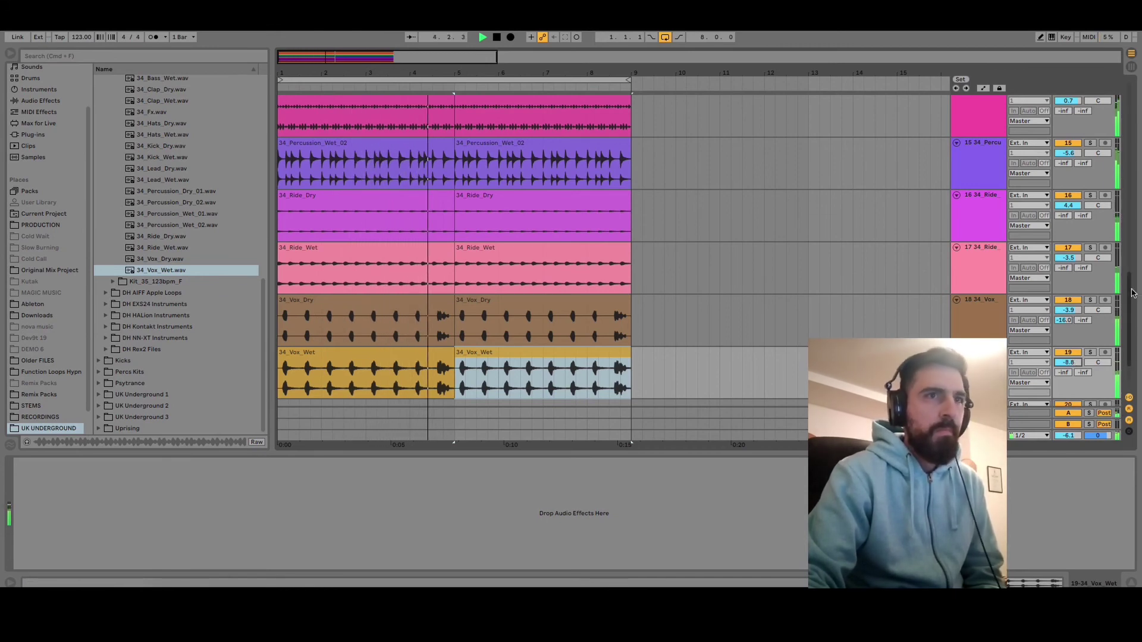
Mute the dry and wet kick tracks 8 and 9 to hear the loop without kicks, and reactivate both.
scroll(1109, 215, "up", 10)
scroll(1108, 215, "up", 5)
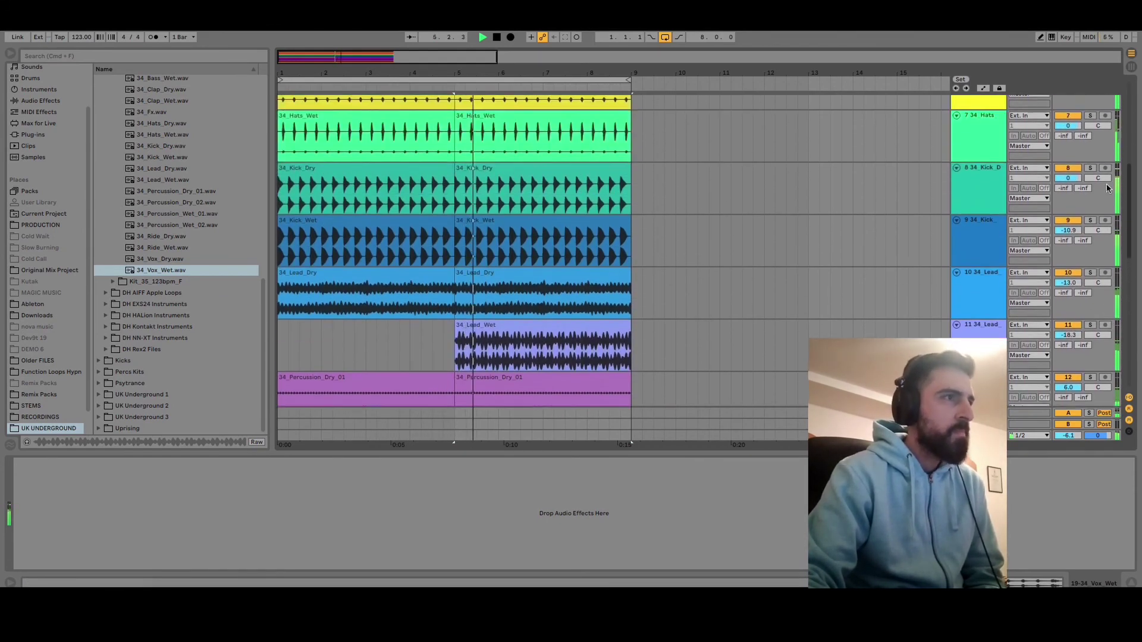
left_click(1067, 206)
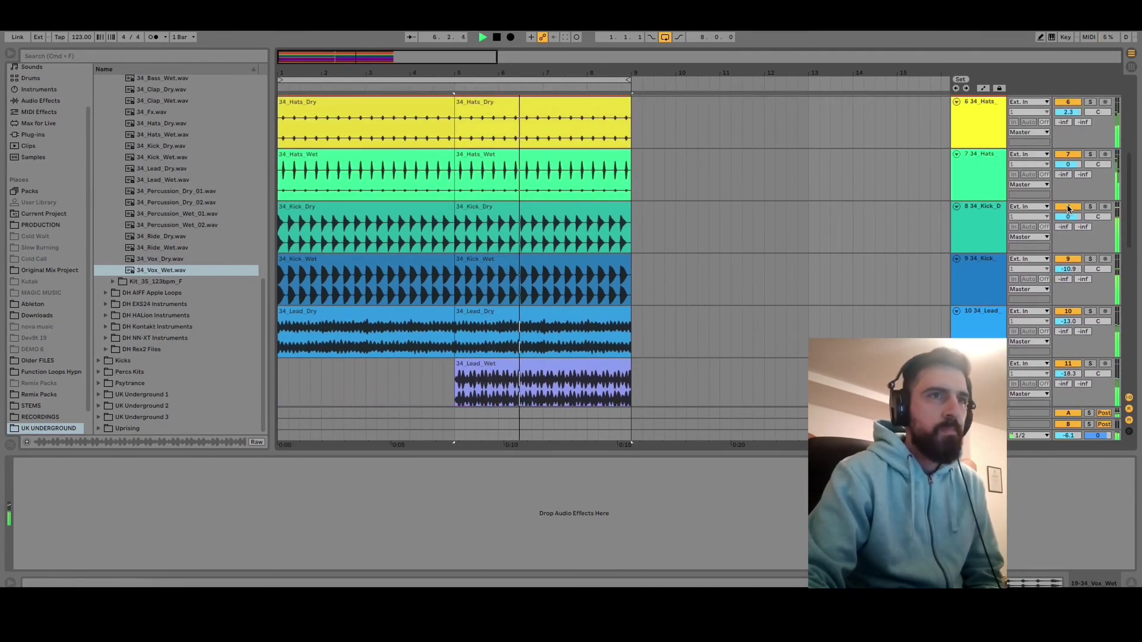
left_click(1068, 260)
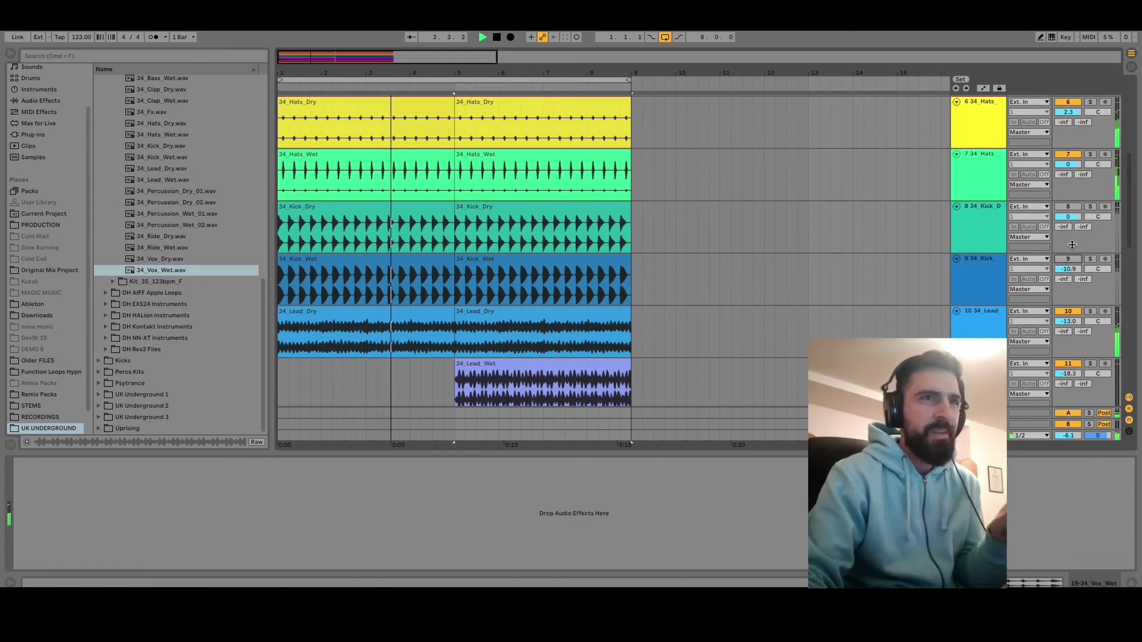
left_click(1068, 259)
left_click(1067, 207)
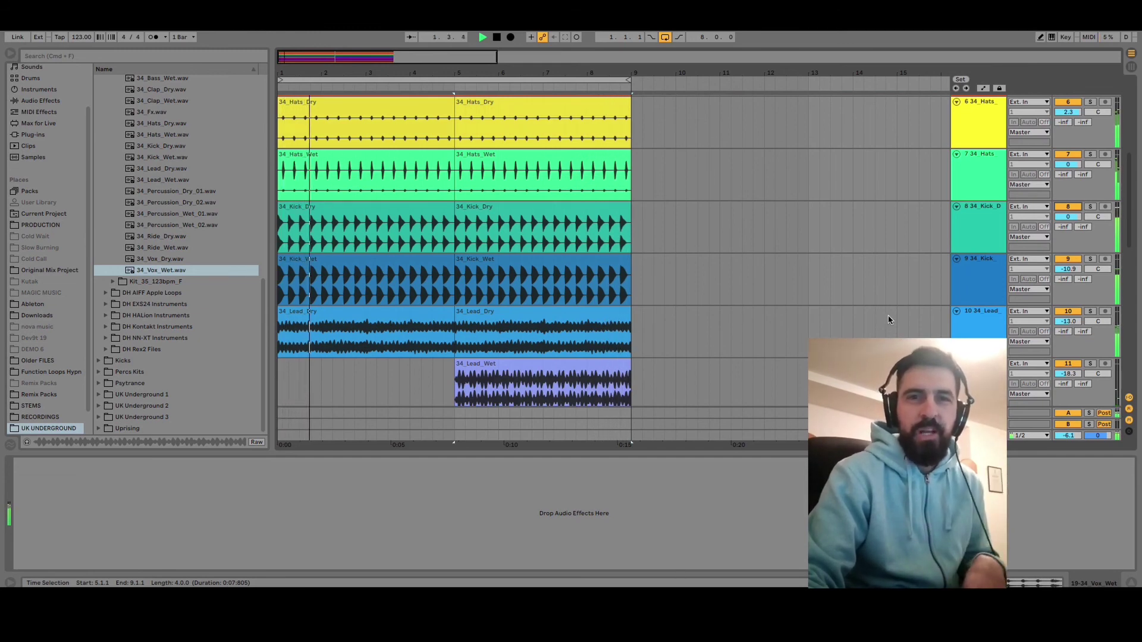
left_click_drag(867, 73, 865, 28)
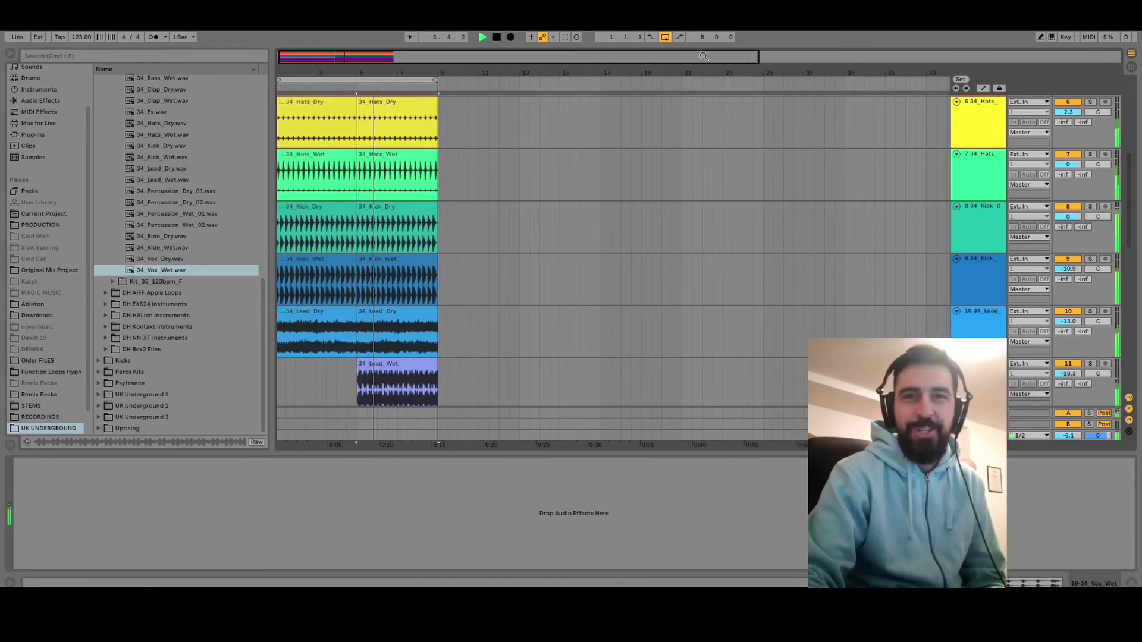